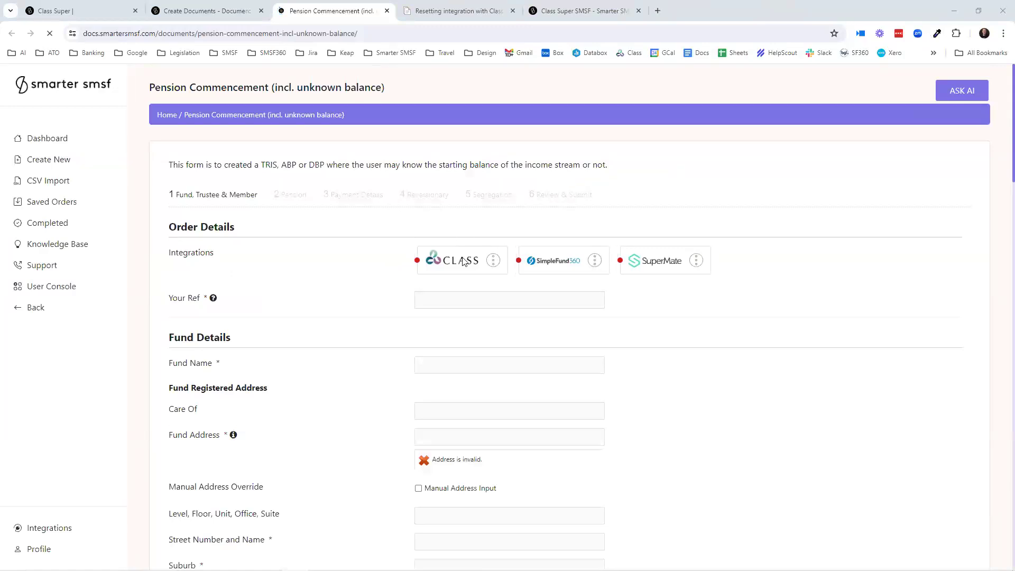
- Connect the Class integration for the pension commencement form and check its status in the integrations list
{"action": "left_click", "coordinate": [493, 261]}
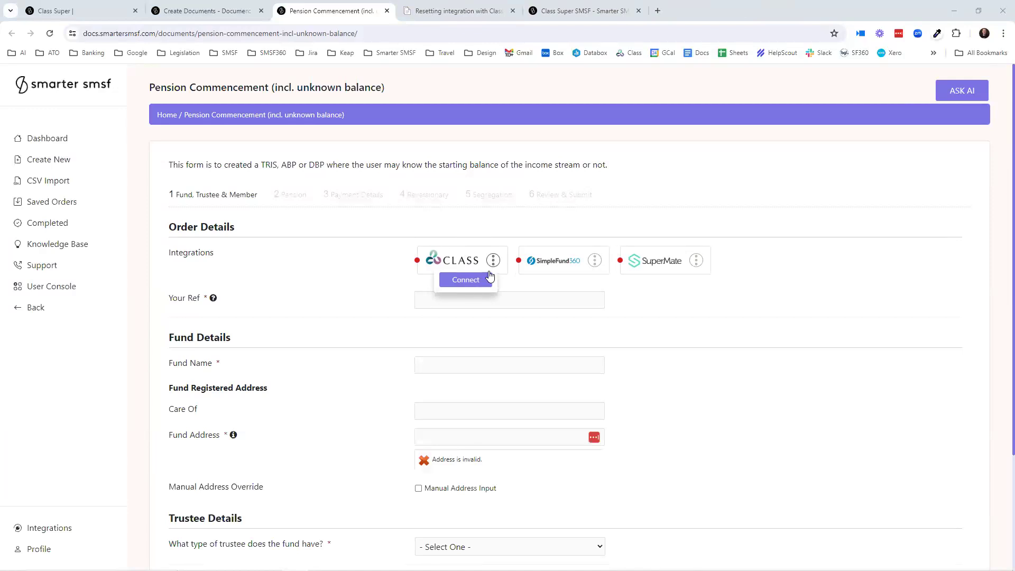
{"action": "left_click", "coordinate": [475, 279]}
{"action": "left_click", "coordinate": [495, 260]}
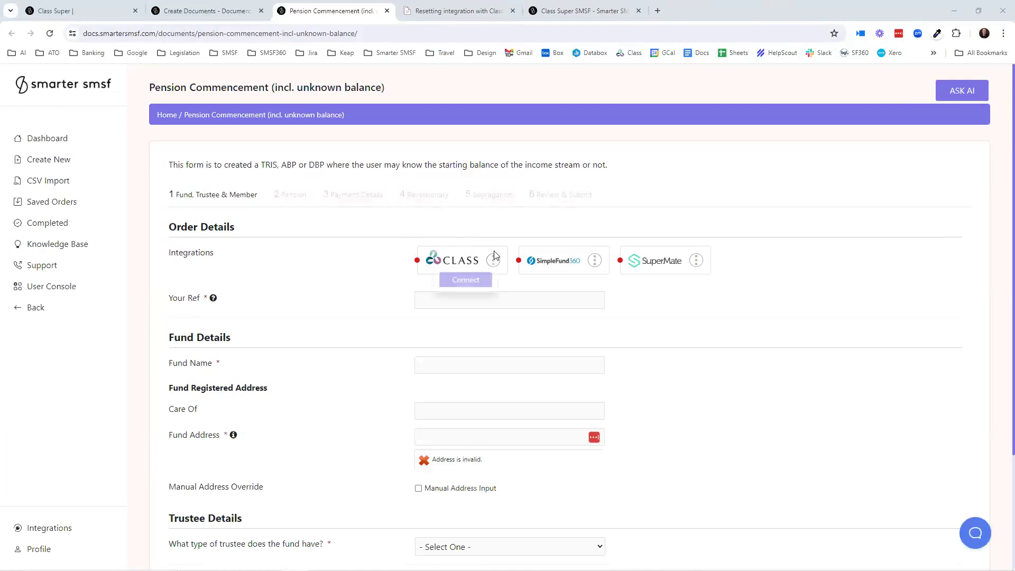
{"action": "left_click", "coordinate": [466, 280]}
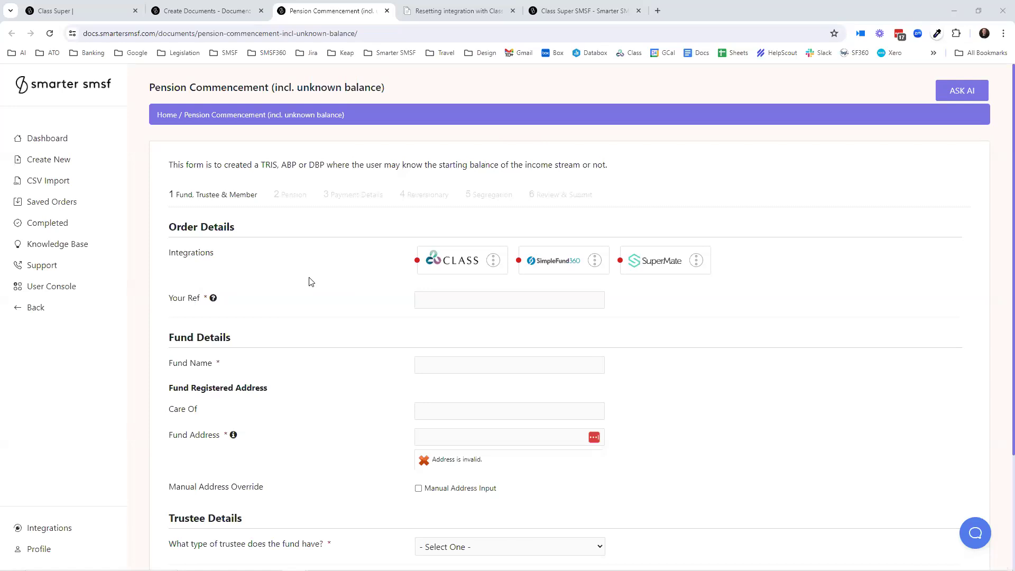
{"action": "left_click", "coordinate": [399, 203]}
{"action": "left_click", "coordinate": [399, 249]}
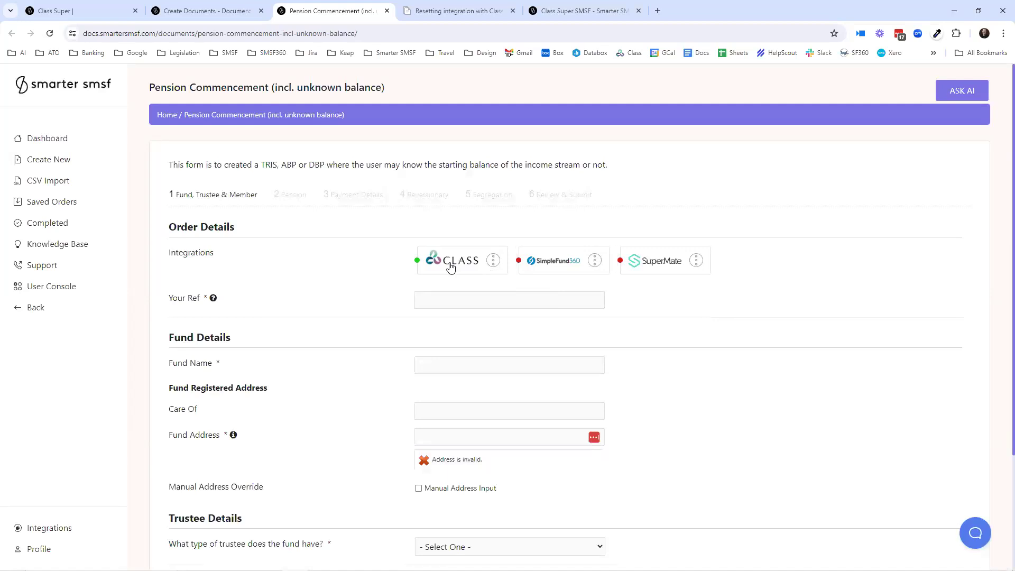
{"action": "left_click", "coordinate": [55, 522]}
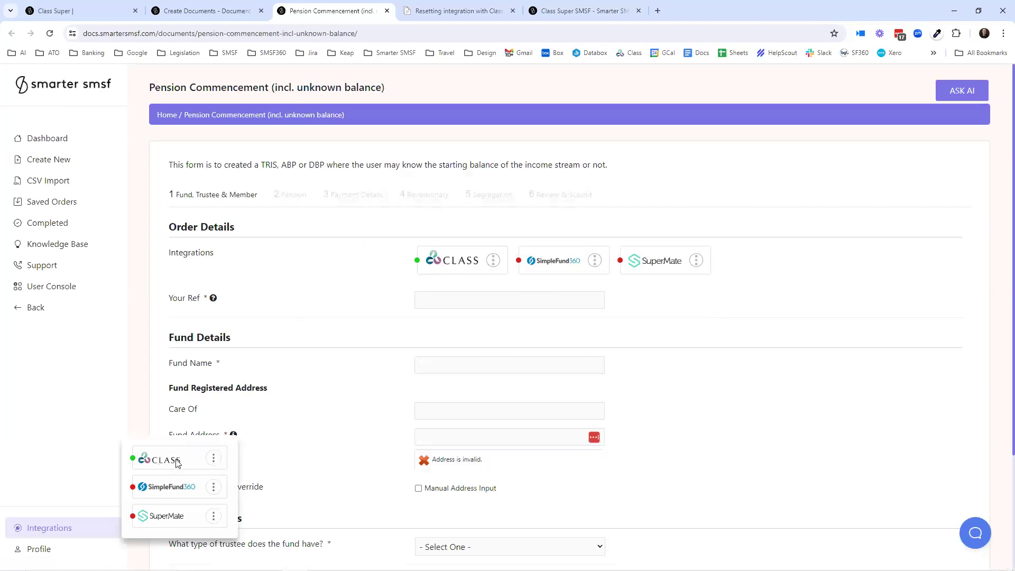
{"action": "mouse_move", "coordinate": [213, 459]}
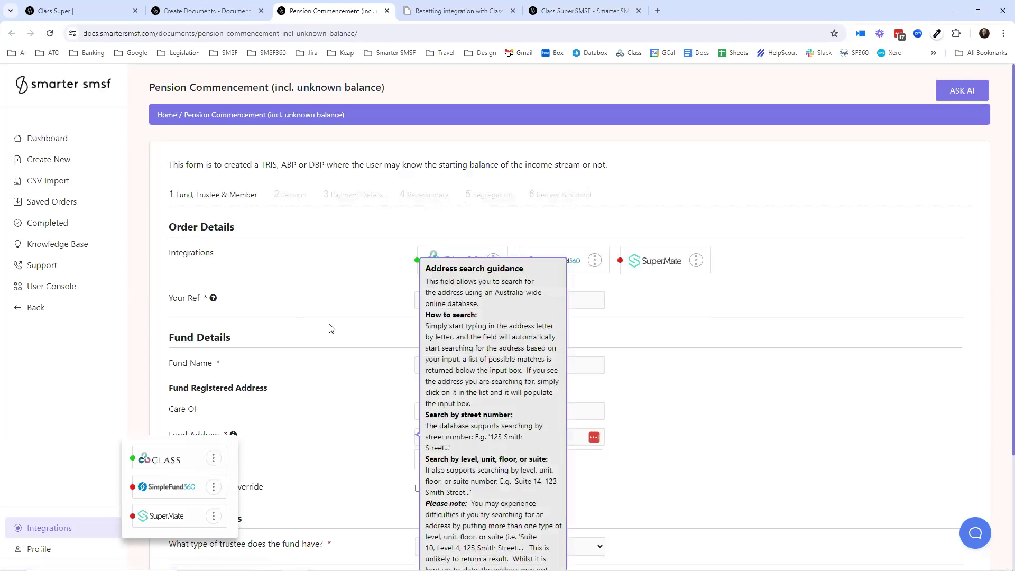
- Open the Class import for the form and search its fund list for "cit", clearing the search again
{"action": "left_click", "coordinate": [459, 264]}
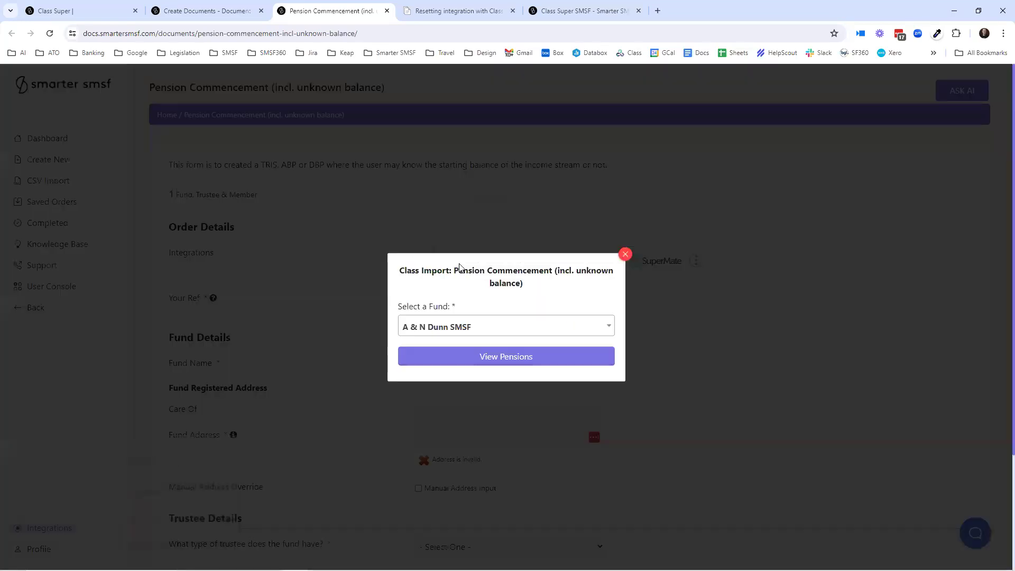
{"action": "left_click", "coordinate": [474, 329]}
{"action": "scroll", "coordinate": [474, 394], "scroll_direction": "down", "scroll_amount": 3}
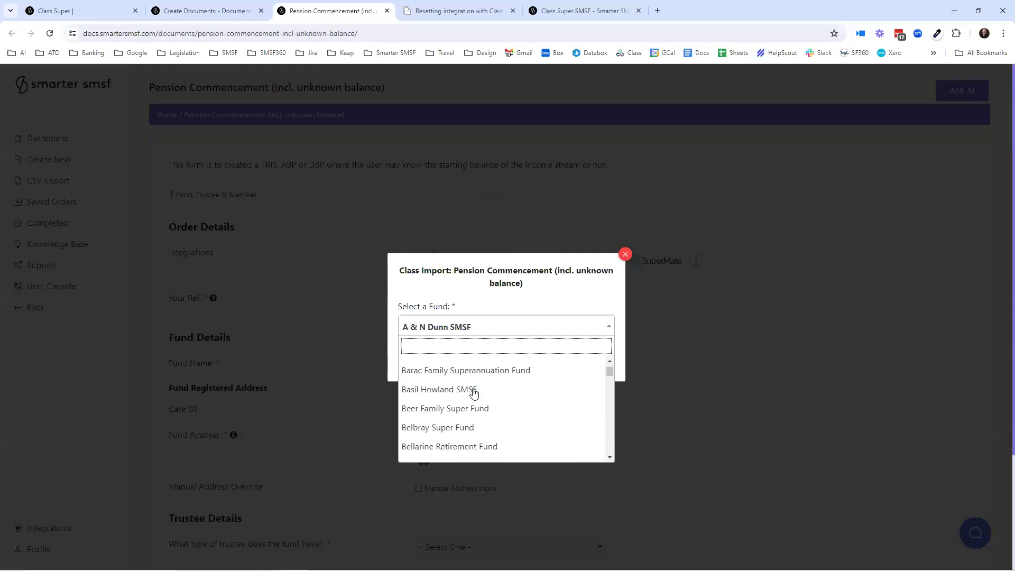
{"action": "scroll", "coordinate": [476, 381], "scroll_direction": "down", "scroll_amount": 3}
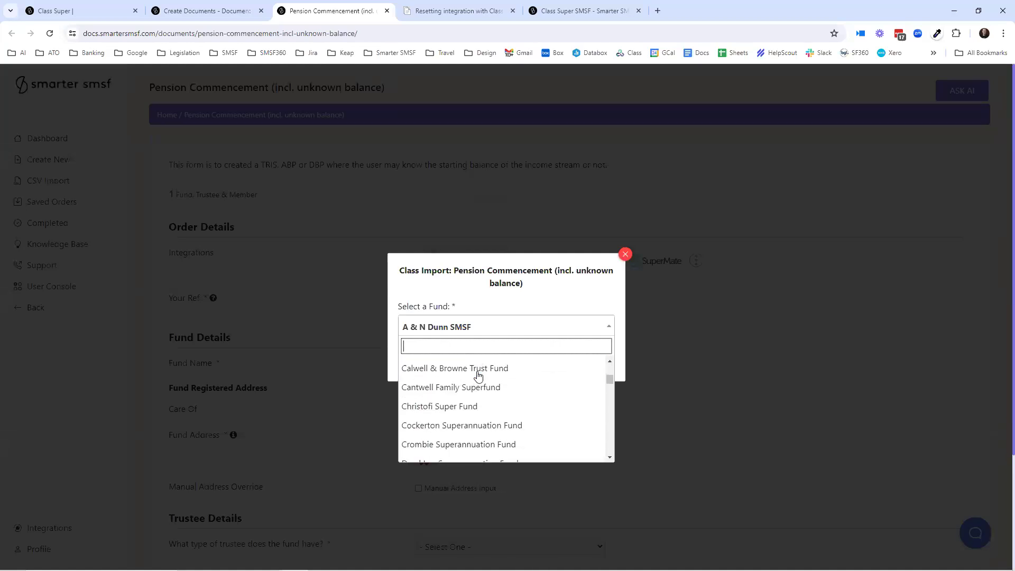
{"action": "scroll", "coordinate": [476, 378], "scroll_direction": "down", "scroll_amount": 3}
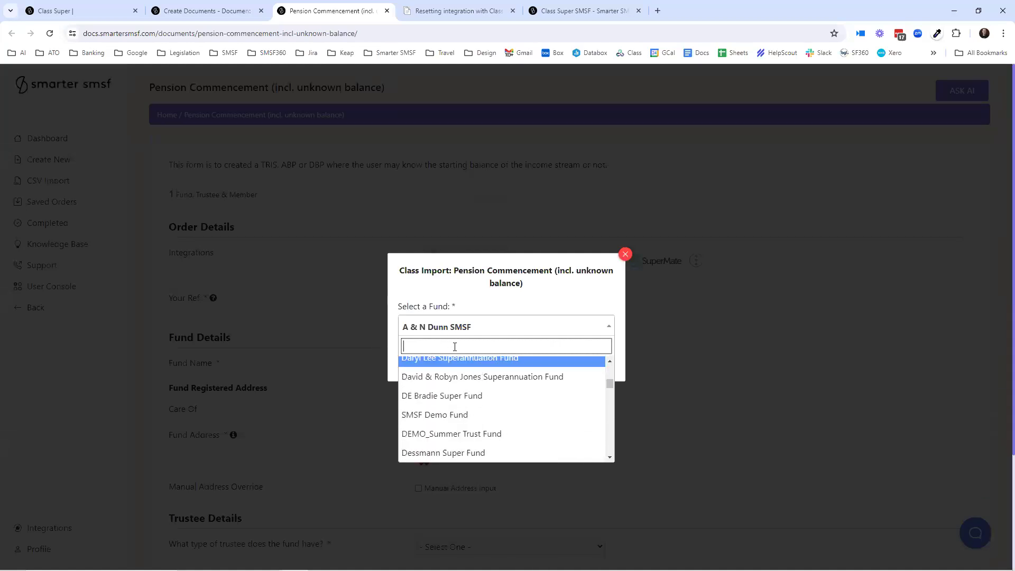
{"action": "type", "text": "cir"}
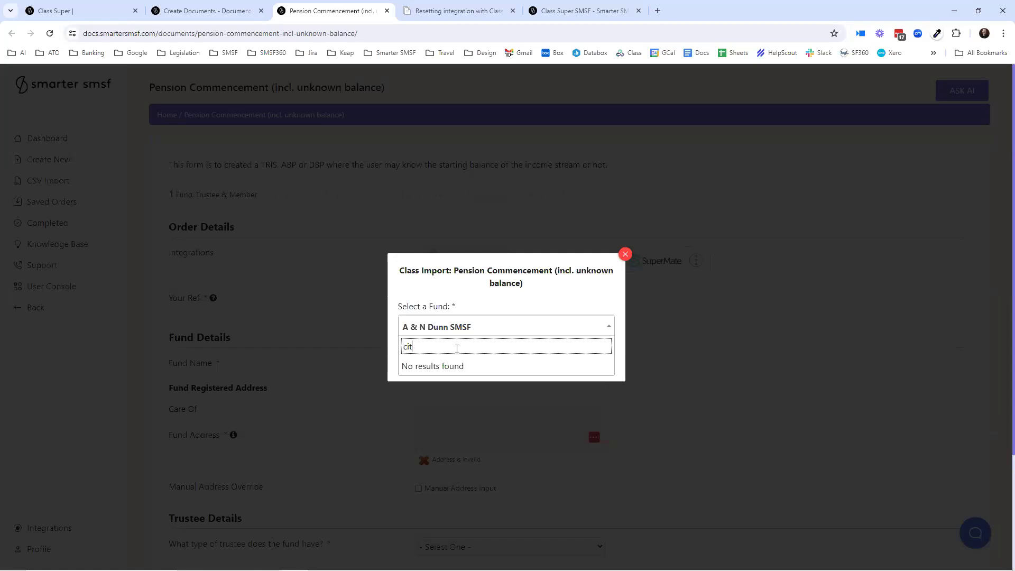
{"action": "key", "text": "BackSpace"}
{"action": "key", "text": "BackSpace"}
{"action": "key", "text": "BackSpace"}
- Look through the full list of funds available from Class for a suitable one to import
{"action": "scroll", "coordinate": [454, 404], "scroll_direction": "down", "scroll_amount": 5}
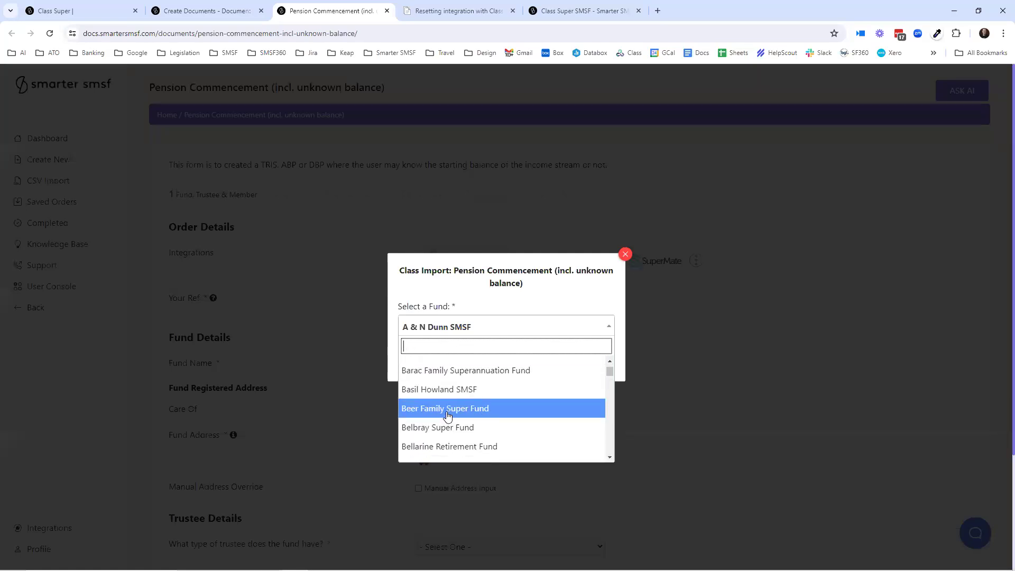
{"action": "scroll", "coordinate": [453, 408], "scroll_direction": "down", "scroll_amount": 3}
{"action": "scroll", "coordinate": [481, 389], "scroll_direction": "down", "scroll_amount": 6}
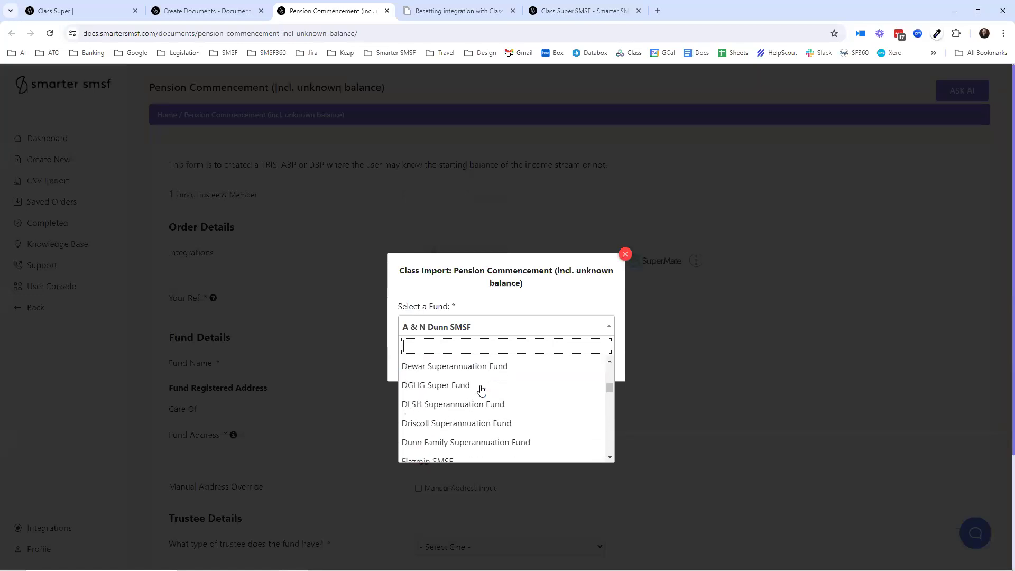
{"action": "scroll", "coordinate": [482, 390], "scroll_direction": "down", "scroll_amount": 1}
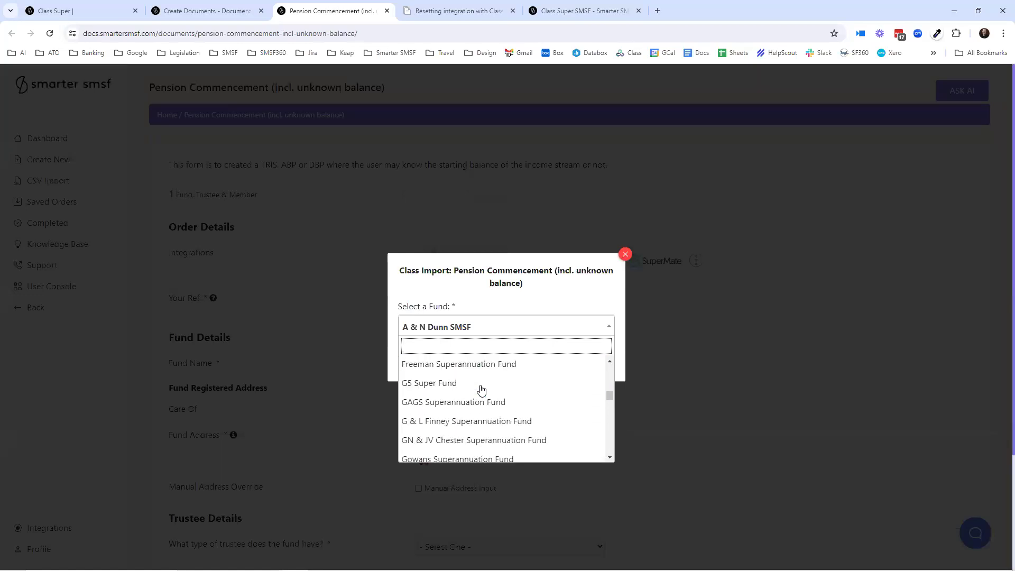
{"action": "scroll", "coordinate": [482, 390], "scroll_direction": "down", "scroll_amount": 1}
{"action": "scroll", "coordinate": [481, 389], "scroll_direction": "down", "scroll_amount": 3}
{"action": "scroll", "coordinate": [481, 390], "scroll_direction": "down", "scroll_amount": 1}
{"action": "scroll", "coordinate": [481, 389], "scroll_direction": "down", "scroll_amount": 5}
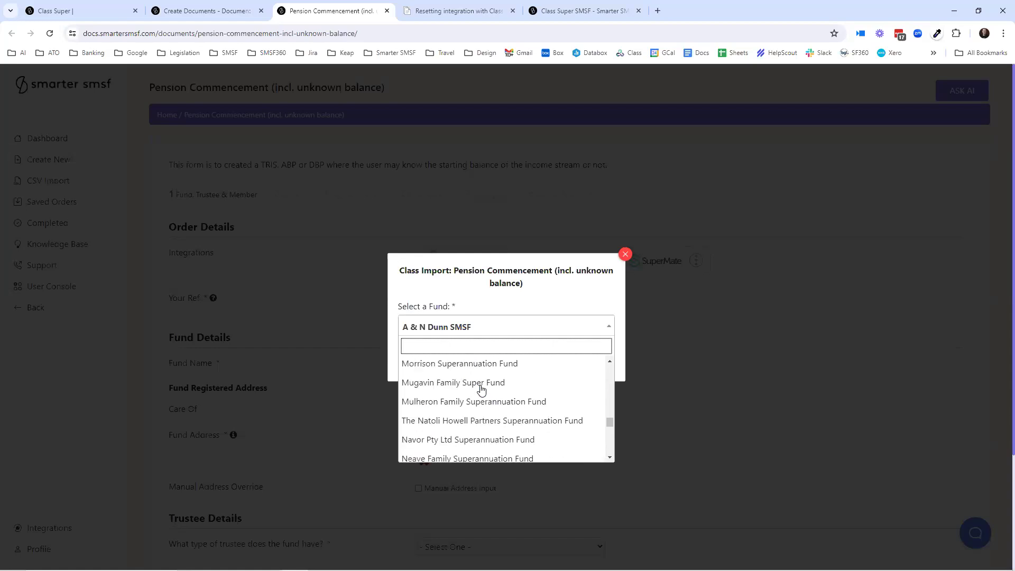
{"action": "scroll", "coordinate": [481, 390], "scroll_direction": "down", "scroll_amount": 2}
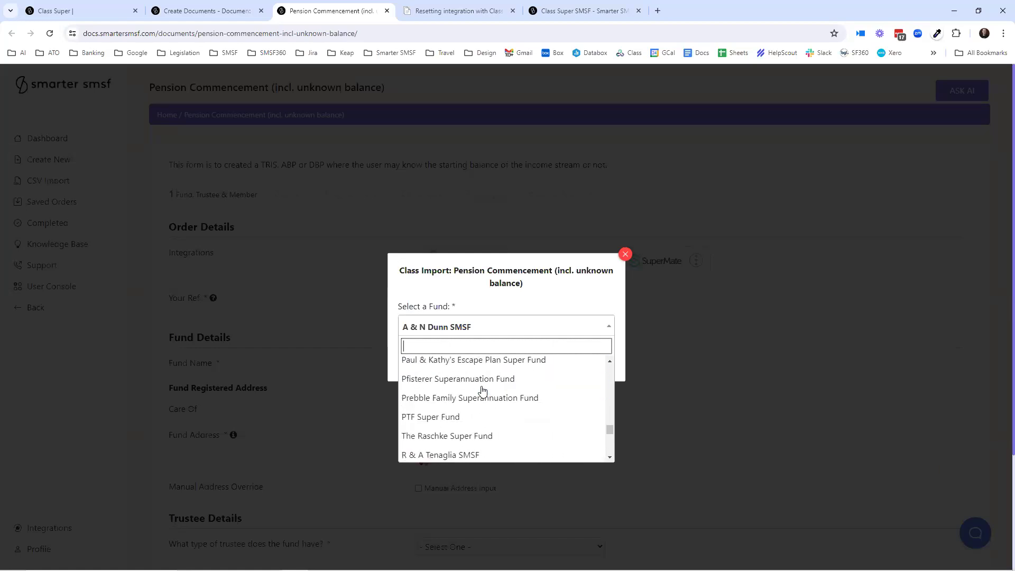
{"action": "scroll", "coordinate": [481, 390], "scroll_direction": "down", "scroll_amount": 1}
{"action": "scroll", "coordinate": [481, 389], "scroll_direction": "up", "scroll_amount": 1}
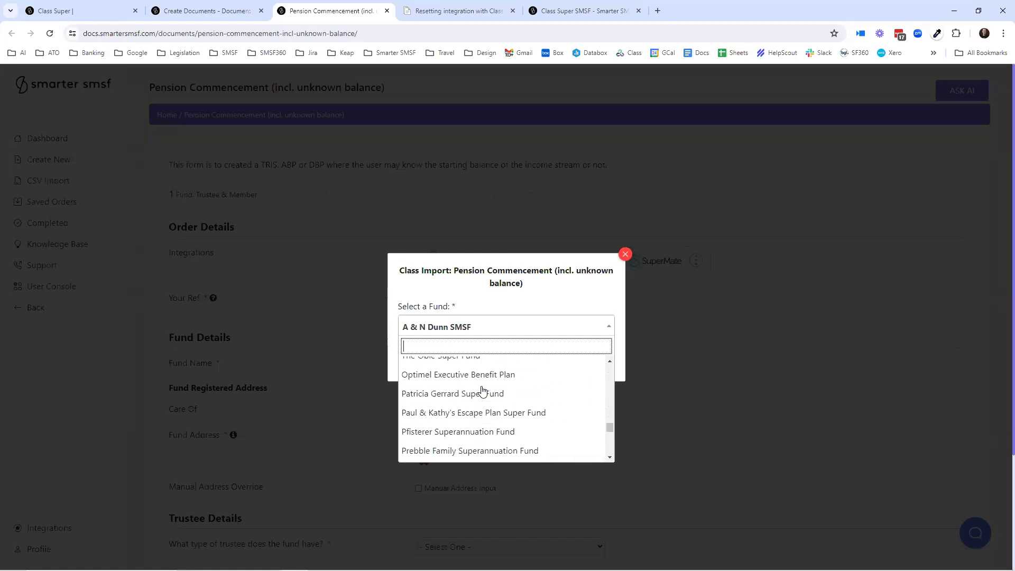
{"action": "scroll", "coordinate": [481, 389], "scroll_direction": "down", "scroll_amount": 1}
{"action": "scroll", "coordinate": [482, 391], "scroll_direction": "down", "scroll_amount": 1}
{"action": "scroll", "coordinate": [482, 394], "scroll_direction": "down", "scroll_amount": 2}
{"action": "scroll", "coordinate": [494, 404], "scroll_direction": "down", "scroll_amount": 1}
{"action": "scroll", "coordinate": [496, 409], "scroll_direction": "down", "scroll_amount": 1}
{"action": "scroll", "coordinate": [496, 410], "scroll_direction": "down", "scroll_amount": 1}
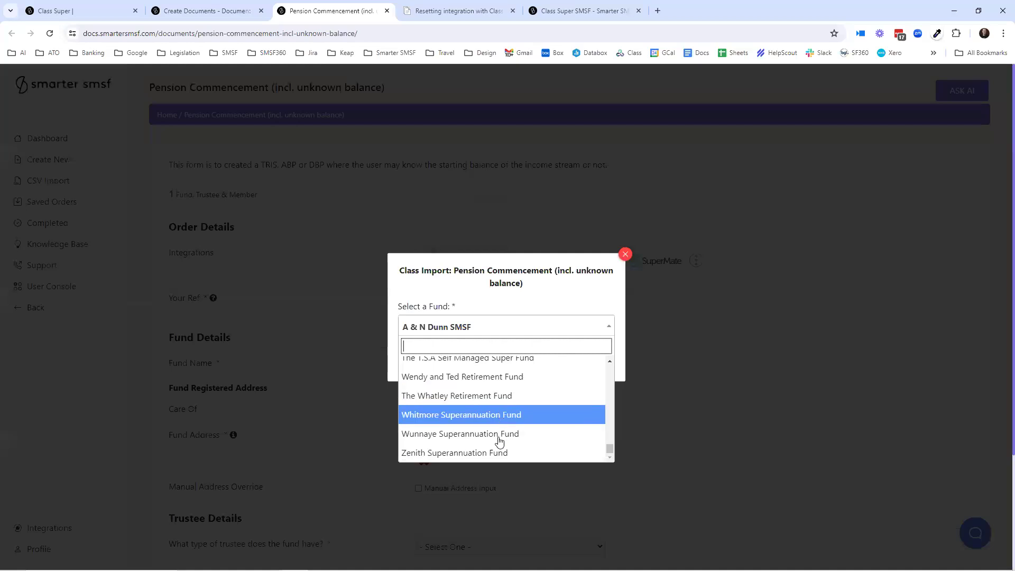
{"action": "scroll", "coordinate": [499, 449], "scroll_direction": "up", "scroll_amount": 1}
{"action": "scroll", "coordinate": [494, 420], "scroll_direction": "down", "scroll_amount": 1}
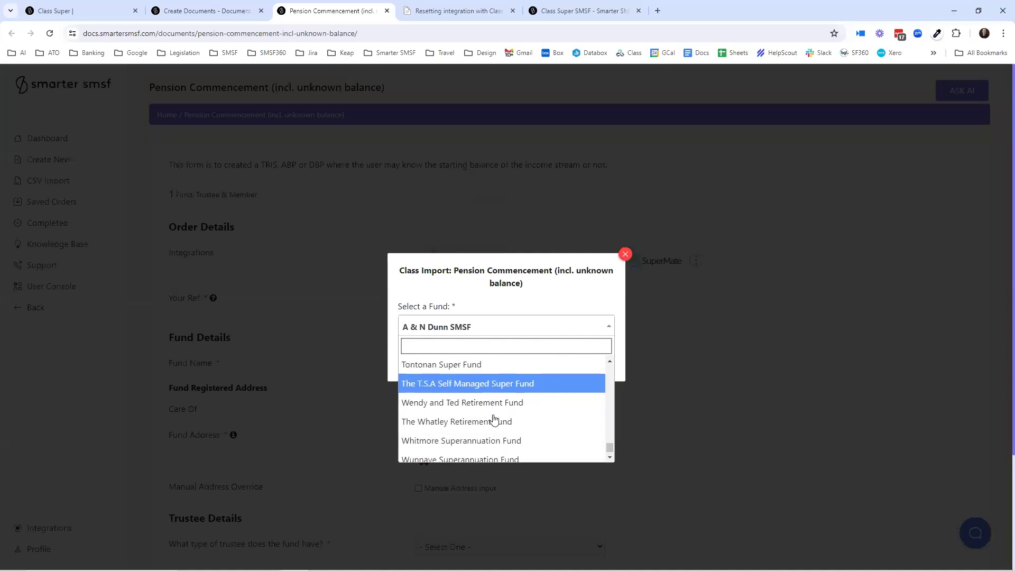
{"action": "scroll", "coordinate": [493, 433], "scroll_direction": "up", "scroll_amount": 2}
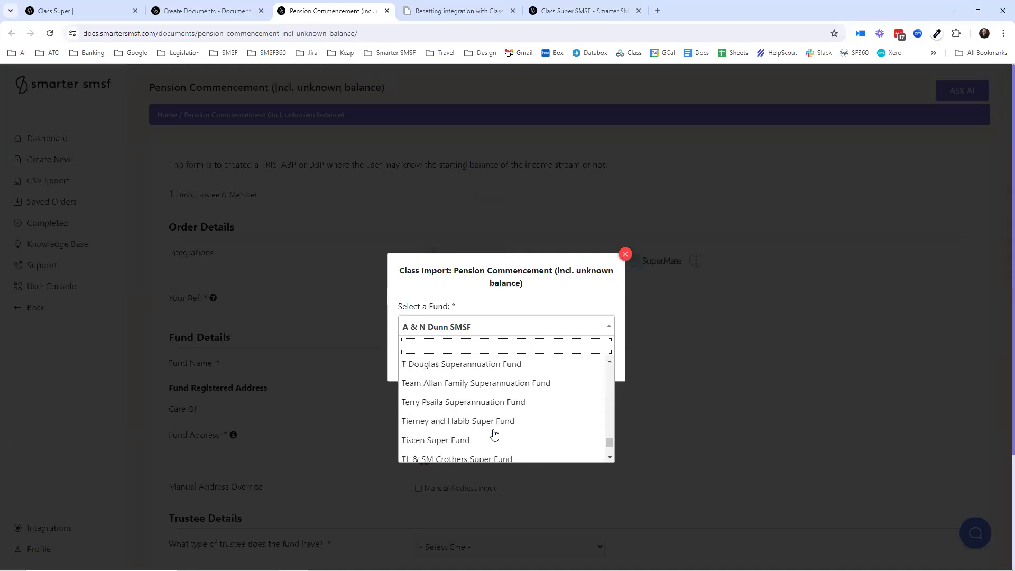
{"action": "scroll", "coordinate": [493, 429], "scroll_direction": "up", "scroll_amount": 1}
{"action": "scroll", "coordinate": [493, 429], "scroll_direction": "up", "scroll_amount": 4}
{"action": "scroll", "coordinate": [491, 431], "scroll_direction": "up", "scroll_amount": 5}
{"action": "scroll", "coordinate": [491, 433], "scroll_direction": "up", "scroll_amount": 3}
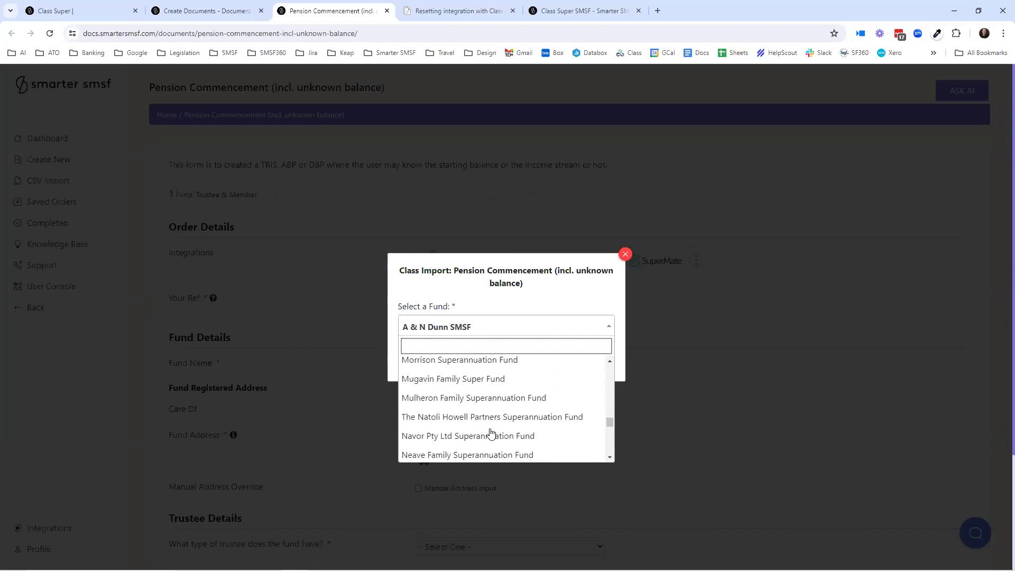
{"action": "scroll", "coordinate": [491, 432], "scroll_direction": "up", "scroll_amount": 3}
{"action": "scroll", "coordinate": [491, 432], "scroll_direction": "up", "scroll_amount": 3}
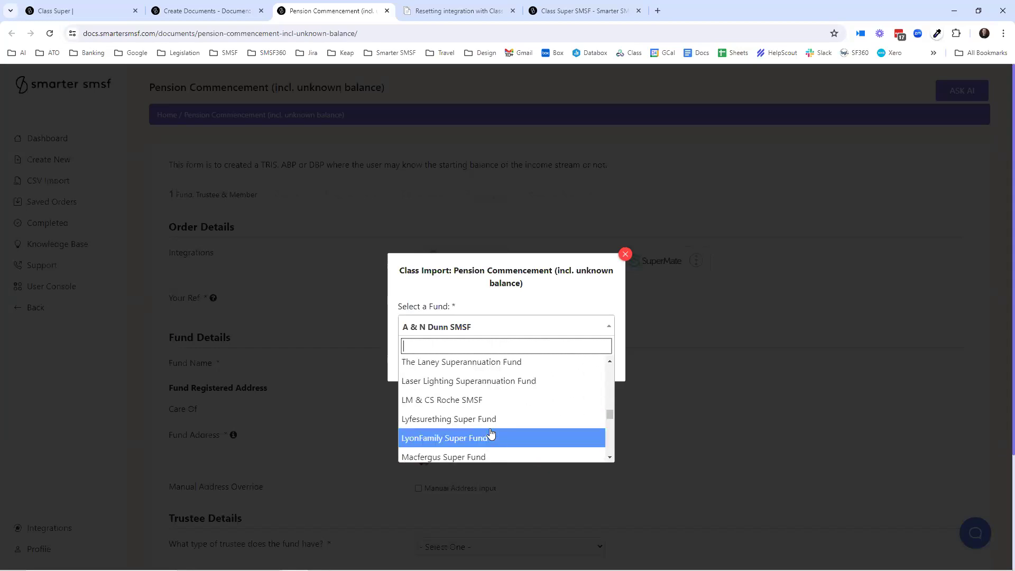
{"action": "scroll", "coordinate": [490, 432], "scroll_direction": "up", "scroll_amount": 9}
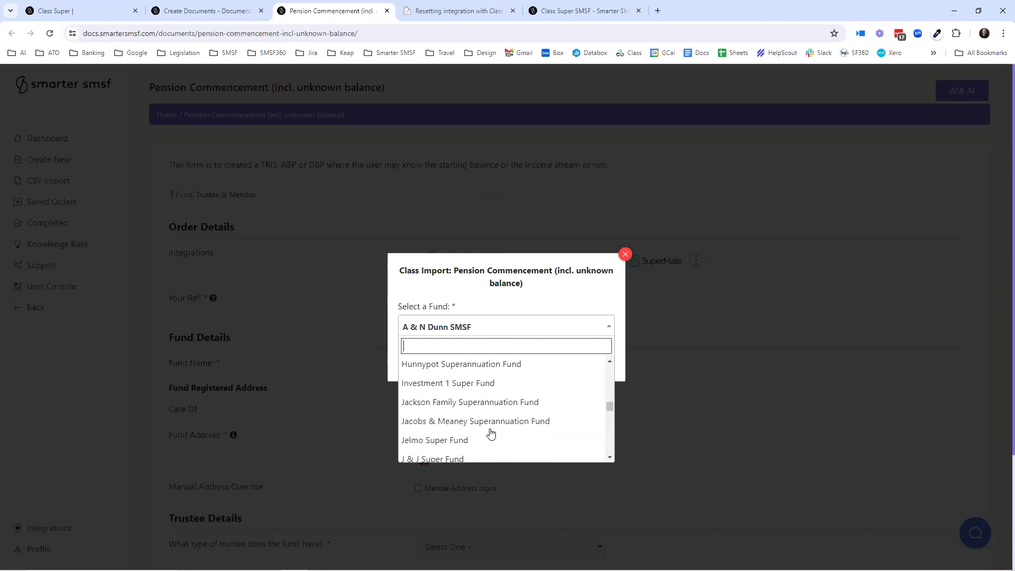
{"action": "scroll", "coordinate": [491, 433], "scroll_direction": "down", "scroll_amount": 1}
{"action": "scroll", "coordinate": [490, 429], "scroll_direction": "up", "scroll_amount": 6}
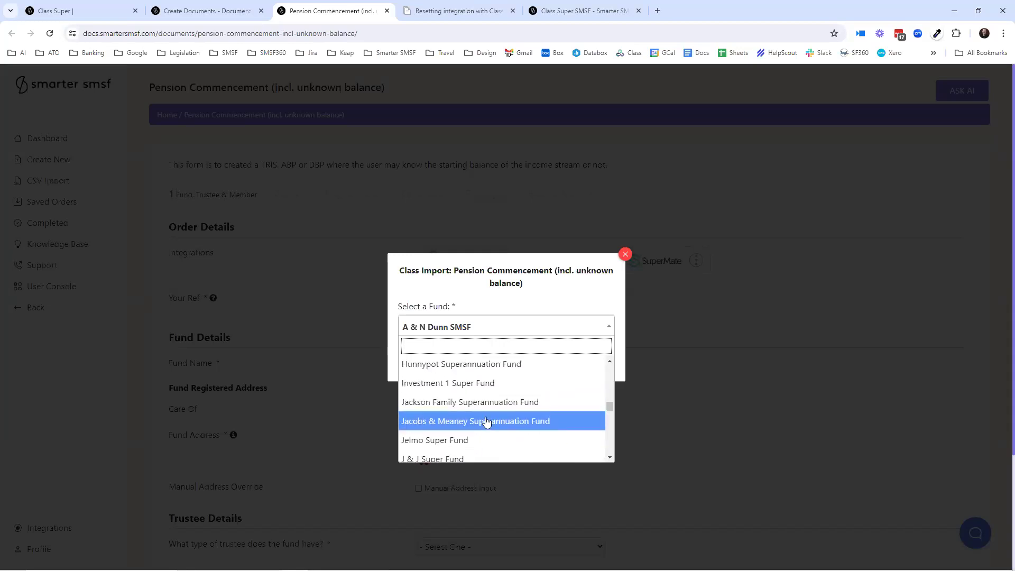
{"action": "scroll", "coordinate": [487, 422], "scroll_direction": "up", "scroll_amount": 5}
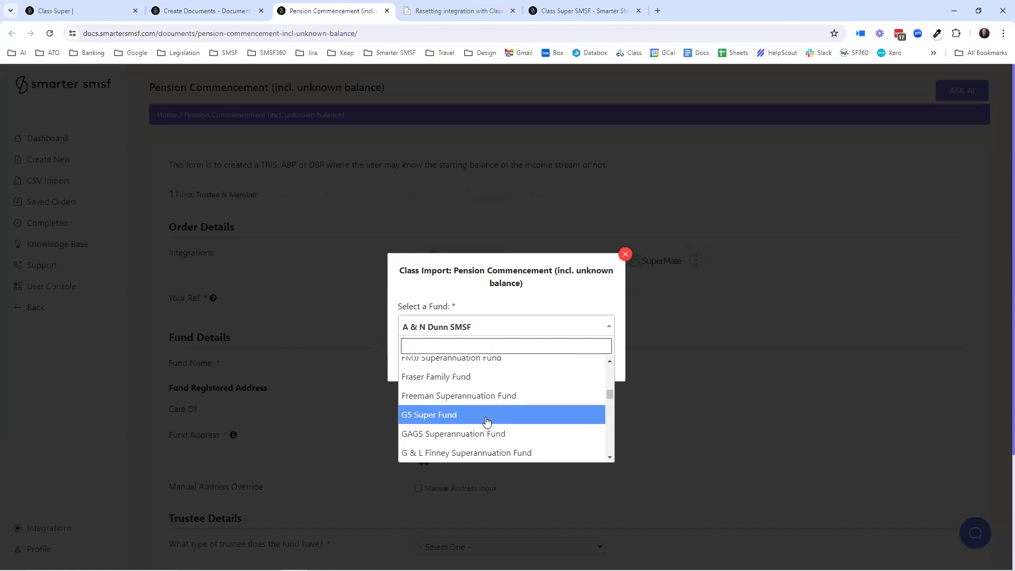
{"action": "scroll", "coordinate": [487, 421], "scroll_direction": "up", "scroll_amount": 6}
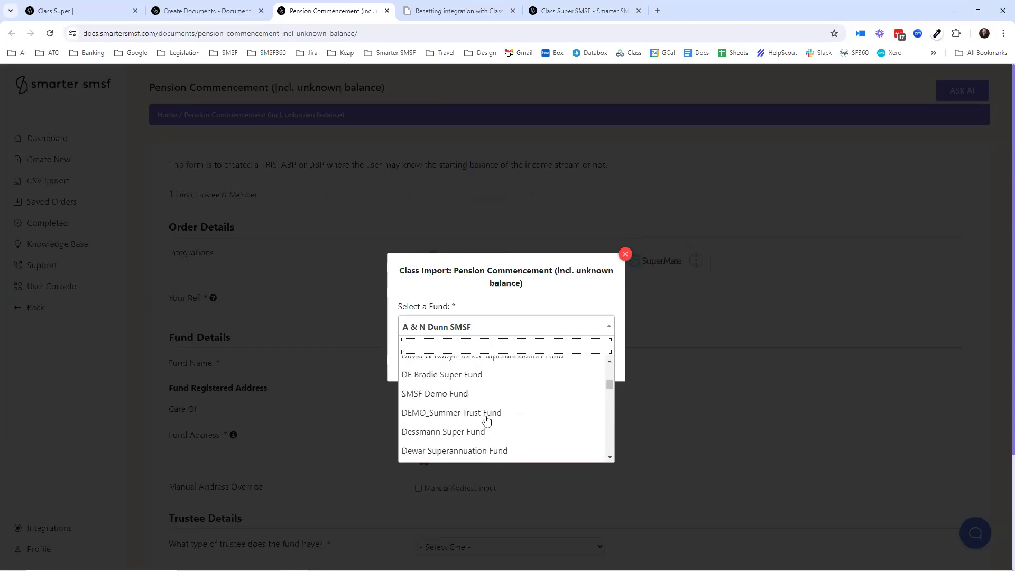
{"action": "scroll", "coordinate": [487, 420], "scroll_direction": "up", "scroll_amount": 2}
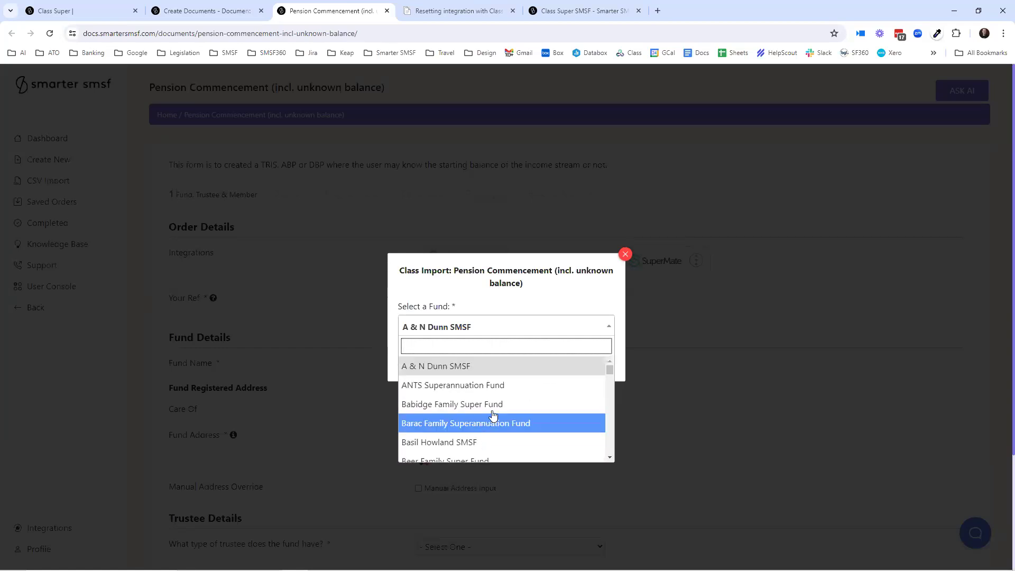
- Search the funds for "citi", clear the search and check the end of the fund list
{"action": "type", "text": "citi"}
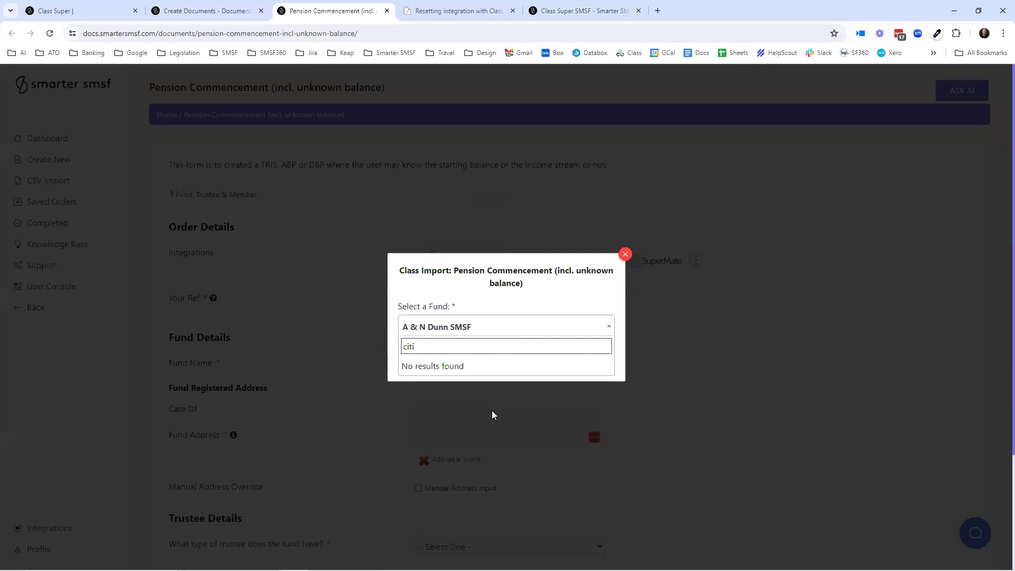
{"action": "key", "text": "BackSpace"}
{"action": "key", "text": "BackSpace"}
{"action": "key", "text": "BackSpace"}
{"action": "scroll", "coordinate": [494, 415], "scroll_direction": "down", "scroll_amount": 5}
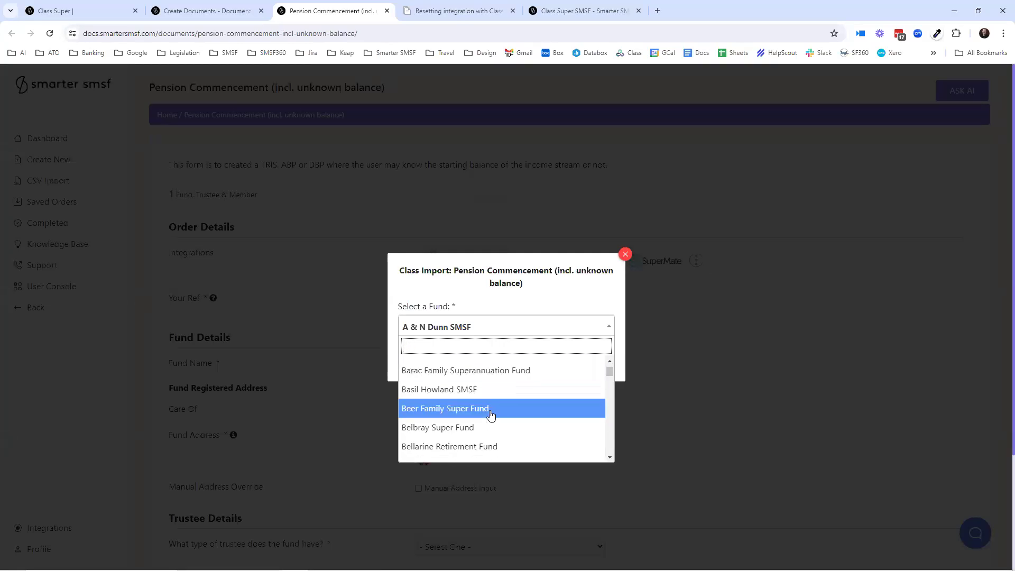
{"action": "scroll", "coordinate": [511, 404], "scroll_direction": "down", "scroll_amount": 15}
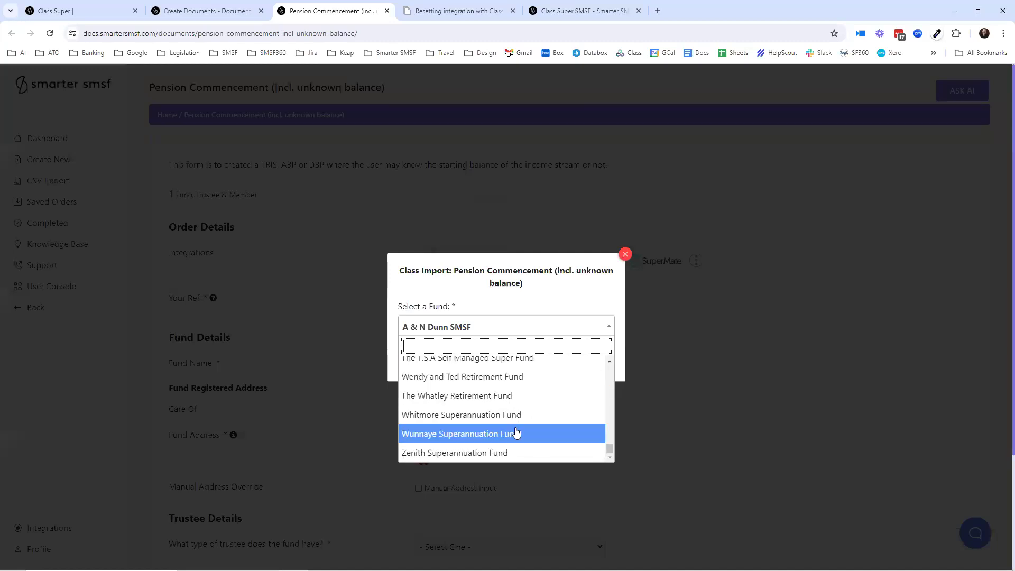
{"action": "scroll", "coordinate": [519, 432], "scroll_direction": "up", "scroll_amount": 1}
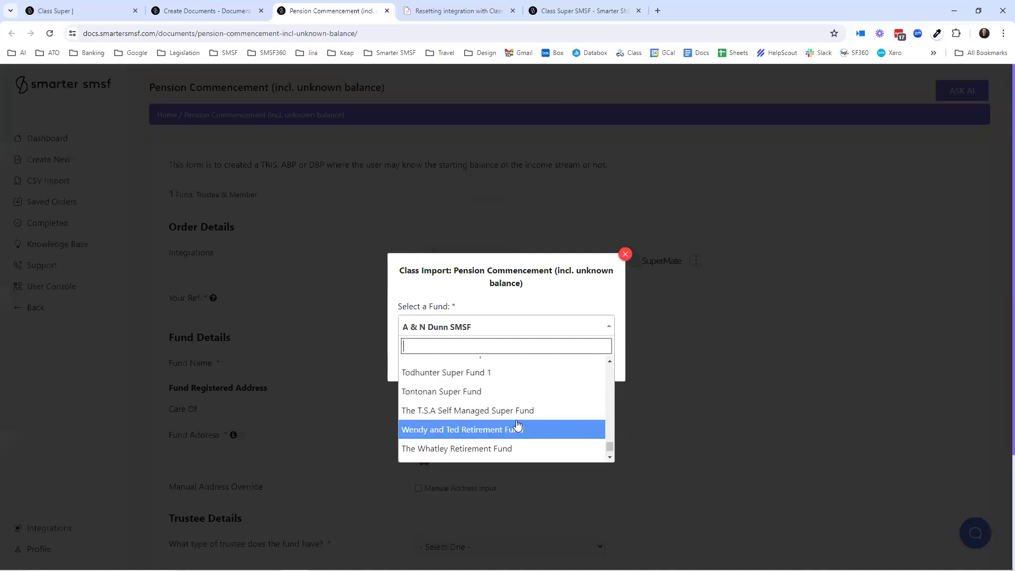
- Find the fund with "wen", select Wendy and Ted Retirement Fund and view its pensions
{"action": "type", "text": "wen"}
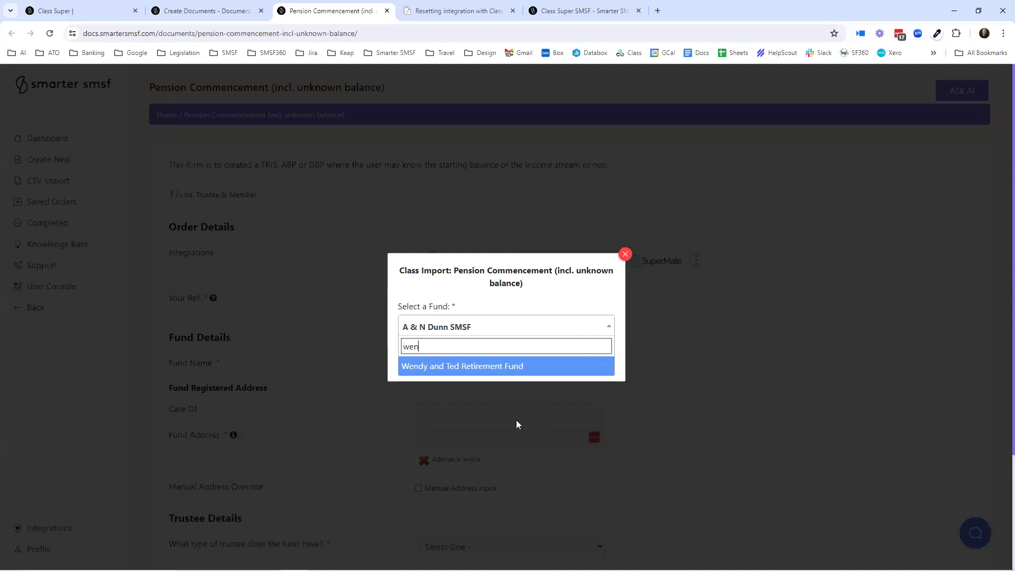
{"action": "left_click", "coordinate": [493, 370]}
{"action": "left_click", "coordinate": [505, 356]}
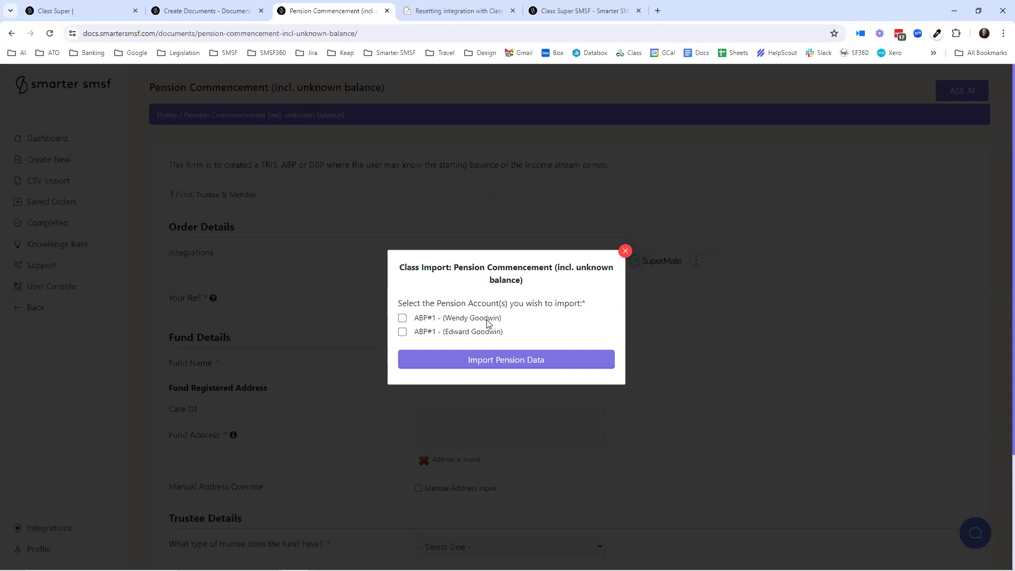
- Import the pension data of the first listed ABP#1 account and review the form's fund and trustee details
{"action": "left_click", "coordinate": [402, 319]}
{"action": "left_click", "coordinate": [505, 361]}
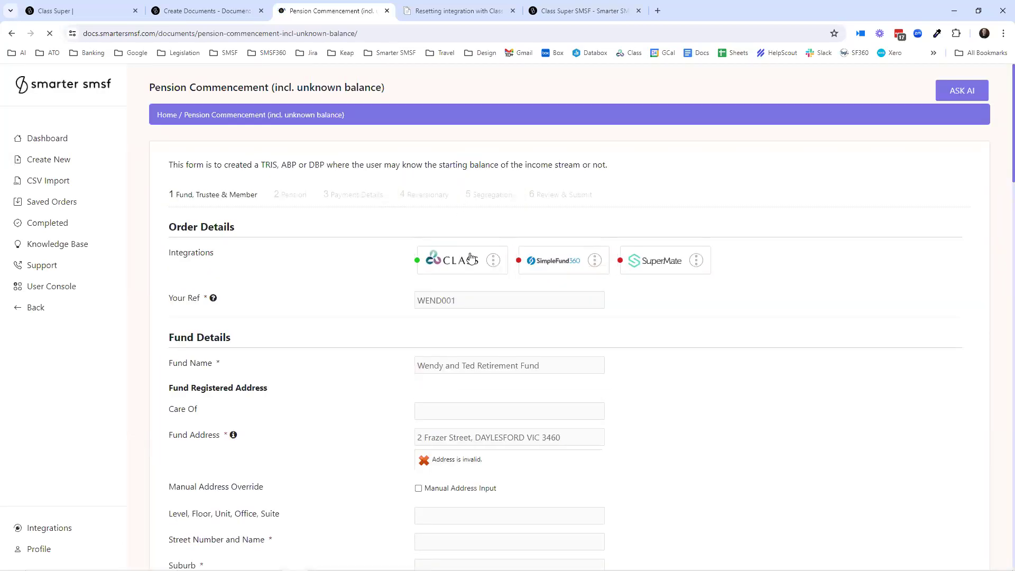
{"action": "scroll", "coordinate": [471, 257], "scroll_direction": "down", "scroll_amount": 7}
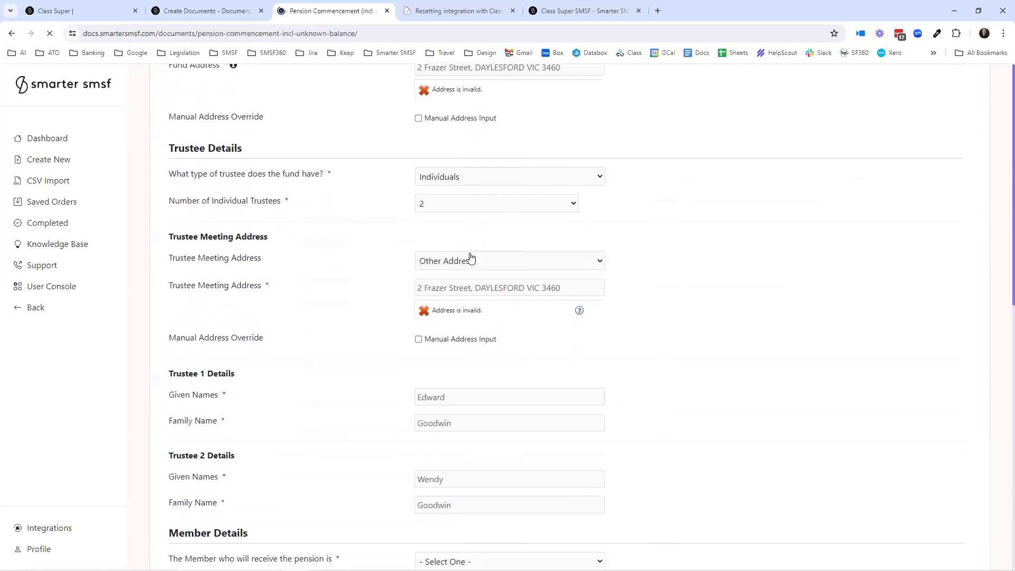
- Check which members can be chosen to receive the pension, and recheck the order and fund details
{"action": "scroll", "coordinate": [472, 258], "scroll_direction": "down", "scroll_amount": 4}
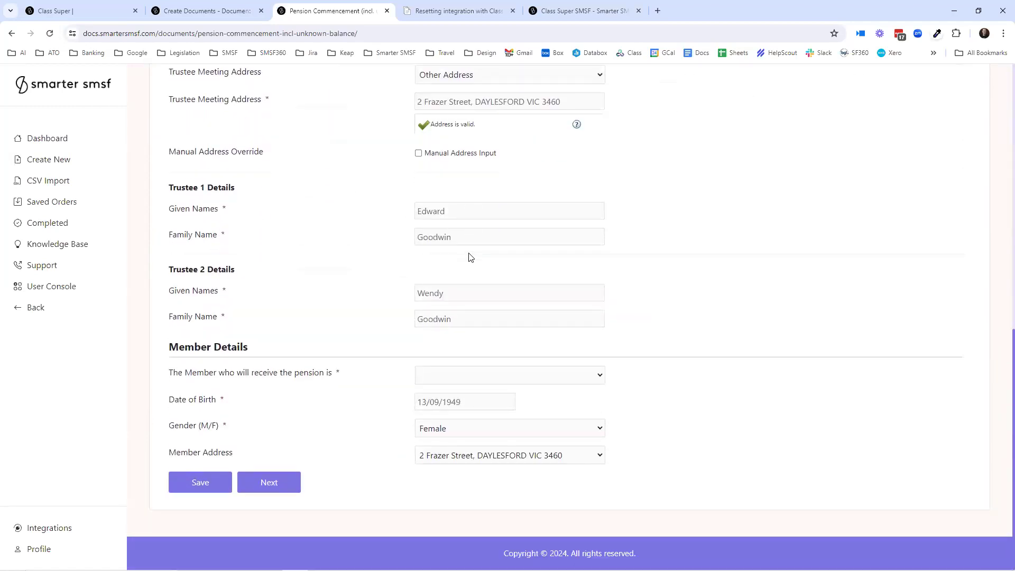
{"action": "left_click", "coordinate": [466, 381]}
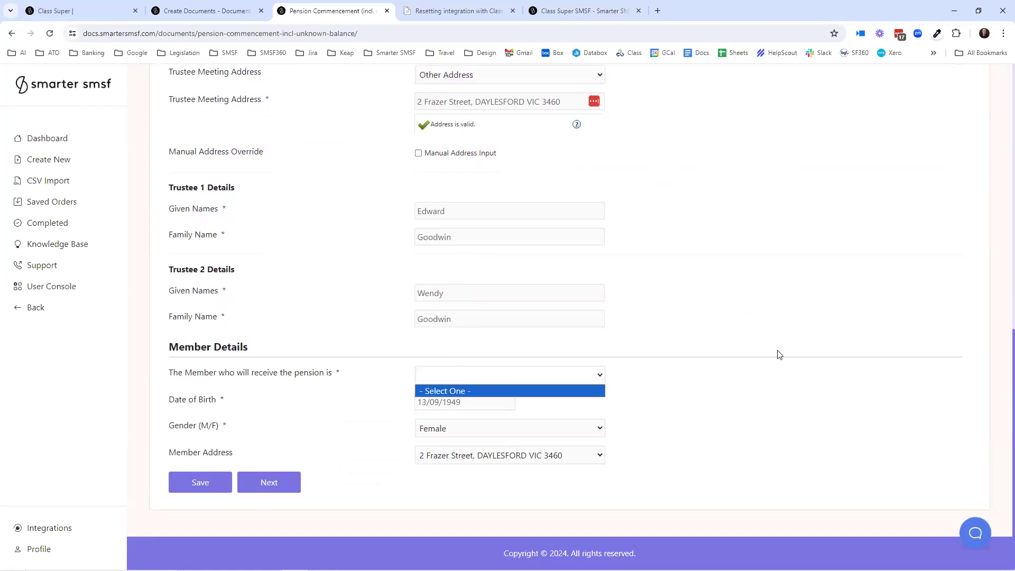
{"action": "left_click", "coordinate": [575, 360]}
{"action": "scroll", "coordinate": [512, 335], "scroll_direction": "up", "scroll_amount": 9}
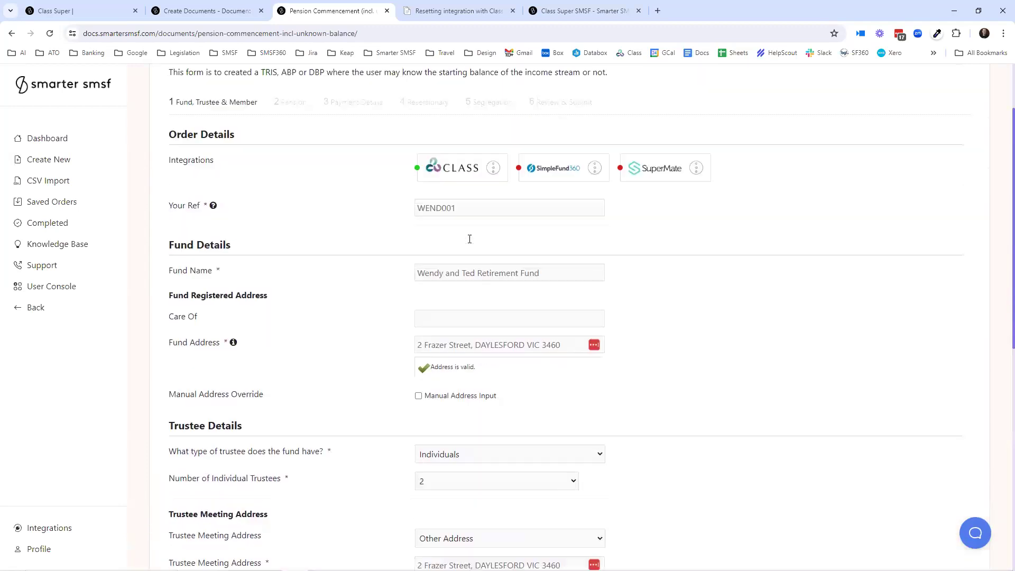
{"action": "scroll", "coordinate": [469, 239], "scroll_direction": "up", "scroll_amount": 2}
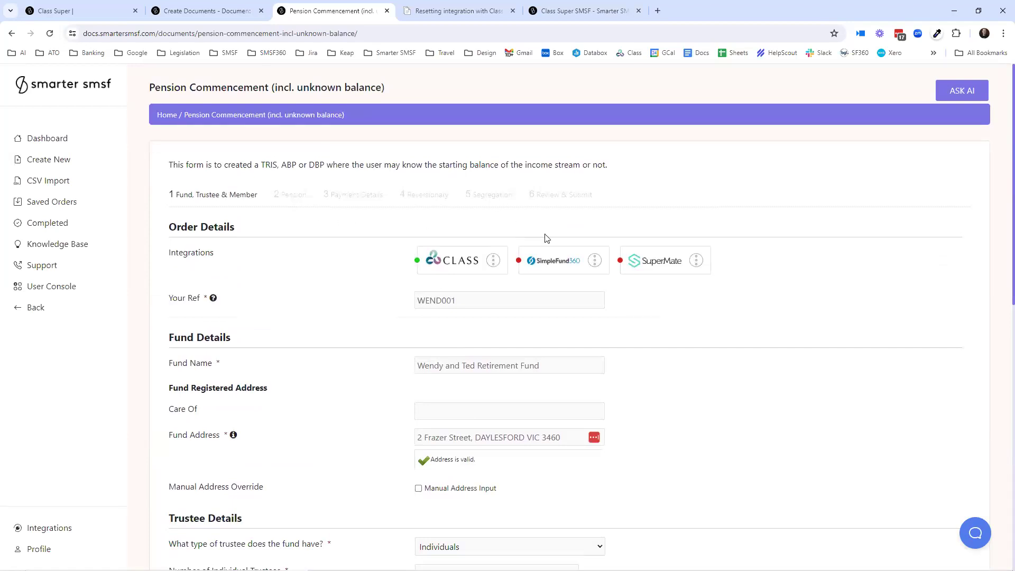
- Review the imported fund address, trustee details and member details throughout the pension commencement form
{"action": "scroll", "coordinate": [523, 260], "scroll_direction": "down", "scroll_amount": 6}
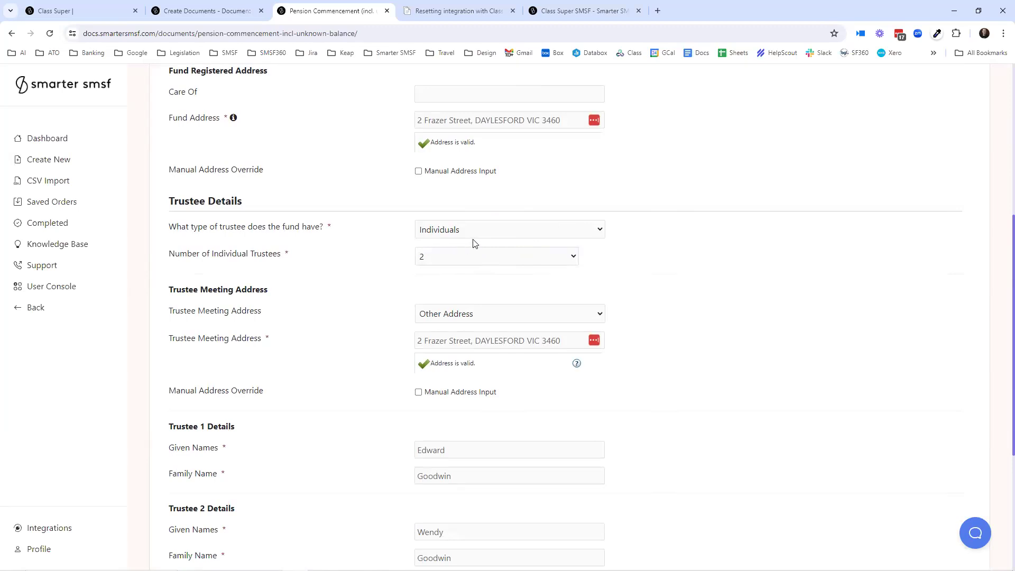
{"action": "scroll", "coordinate": [465, 262], "scroll_direction": "down", "scroll_amount": 2}
{"action": "scroll", "coordinate": [450, 366], "scroll_direction": "down", "scroll_amount": 2}
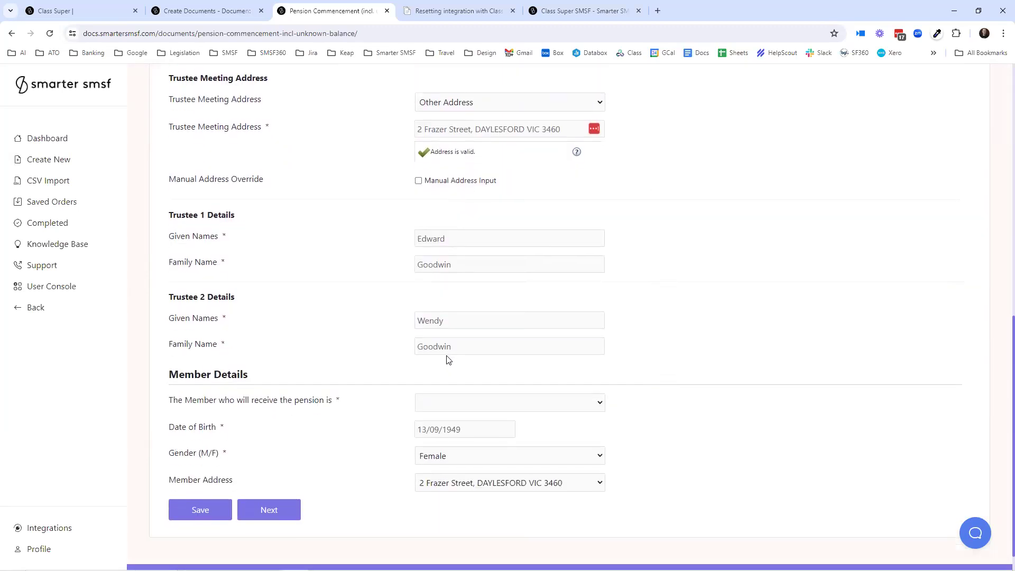
{"action": "key", "text": "Tab"}
{"action": "scroll", "coordinate": [432, 373], "scroll_direction": "down", "scroll_amount": 1}
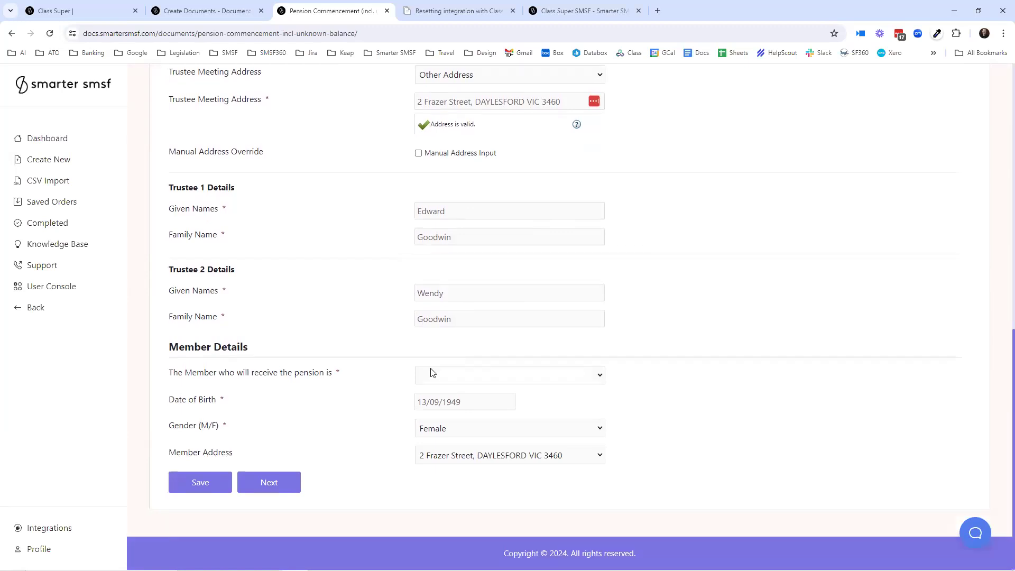
{"action": "key", "text": "Tab"}
{"action": "key", "text": "Tab"}
{"action": "key", "text": "Tab"}
{"action": "key", "text": "Tab"}
{"action": "scroll", "coordinate": [480, 195], "scroll_direction": "up", "scroll_amount": 8}
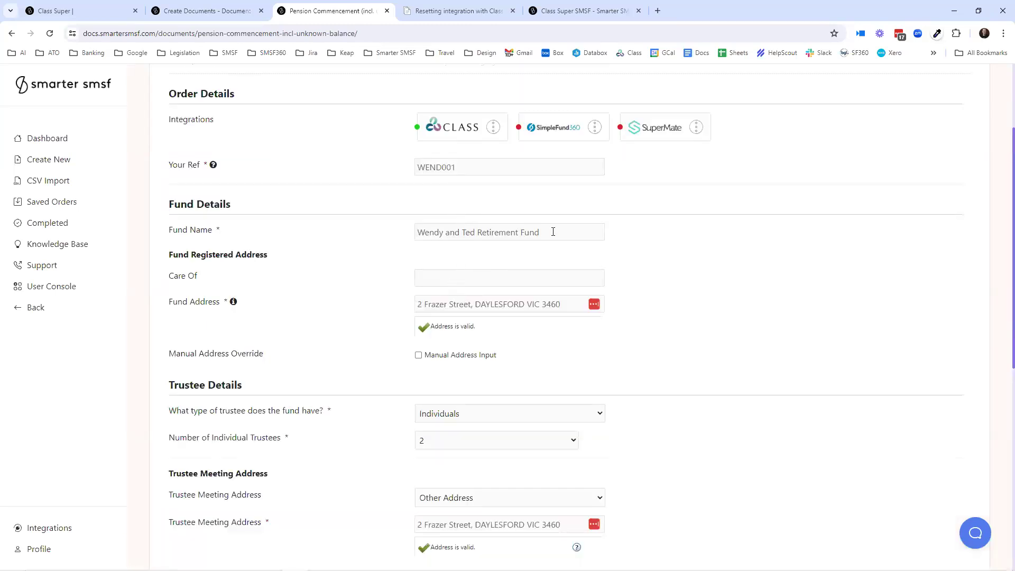
{"action": "scroll", "coordinate": [483, 187], "scroll_direction": "down", "scroll_amount": 6}
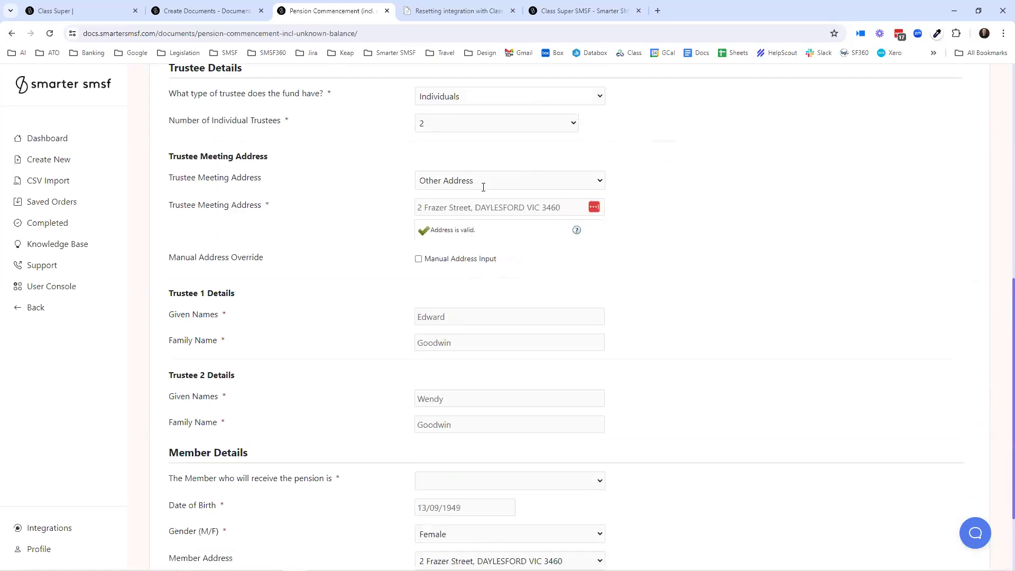
- Check the trustee type options, set the trustee meeting address to Other Address and enter a different Melbourne address from the suggestions
{"action": "left_click", "coordinate": [447, 96]}
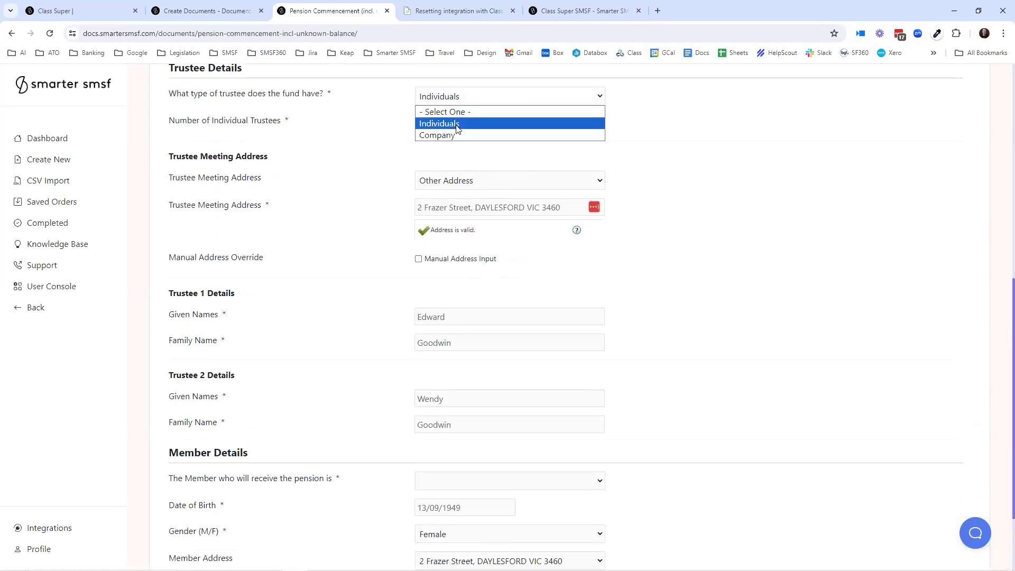
{"action": "left_click", "coordinate": [484, 189]}
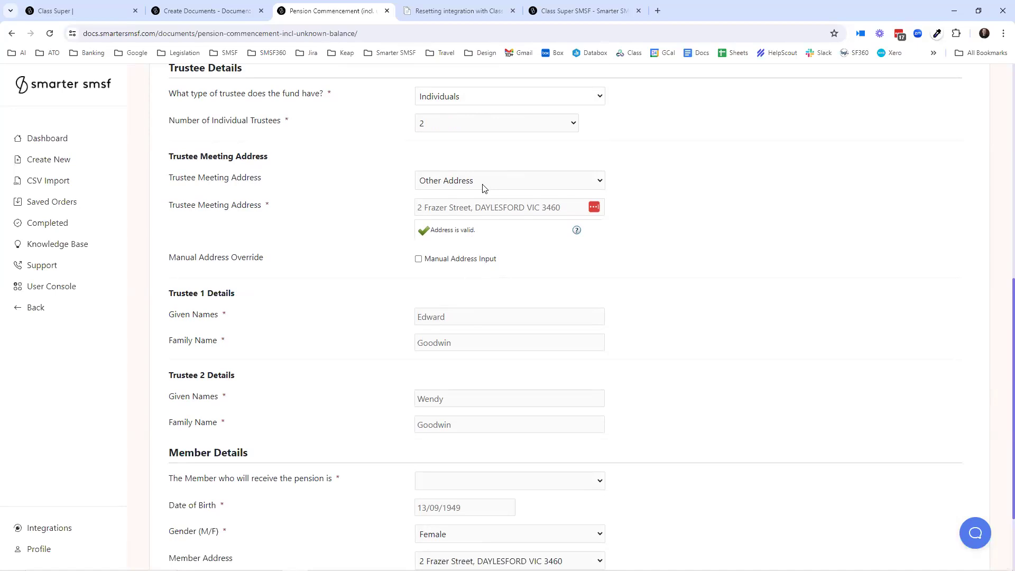
{"action": "left_click", "coordinate": [484, 189]}
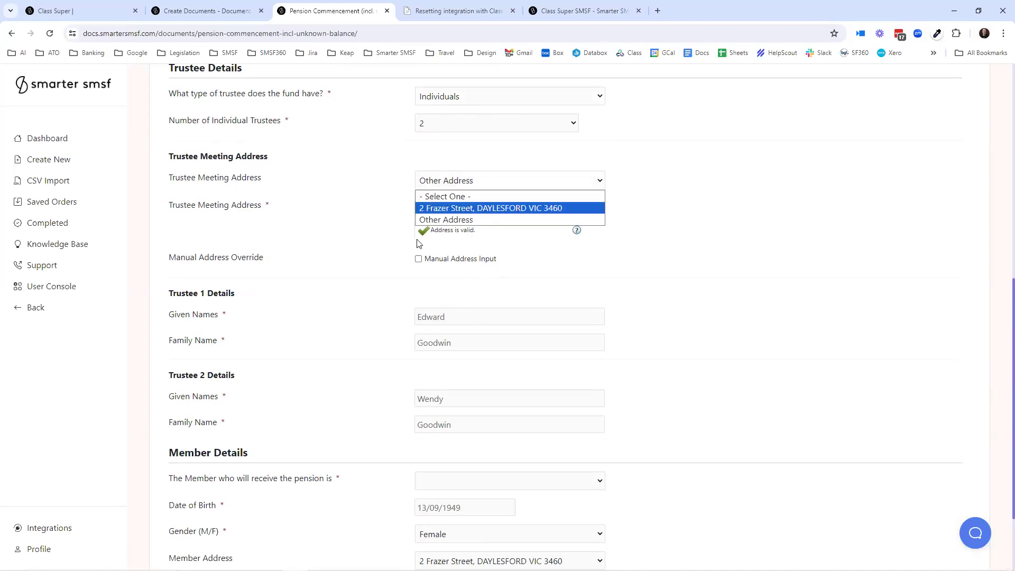
{"action": "left_click", "coordinate": [435, 209]}
{"action": "left_click", "coordinate": [441, 185]}
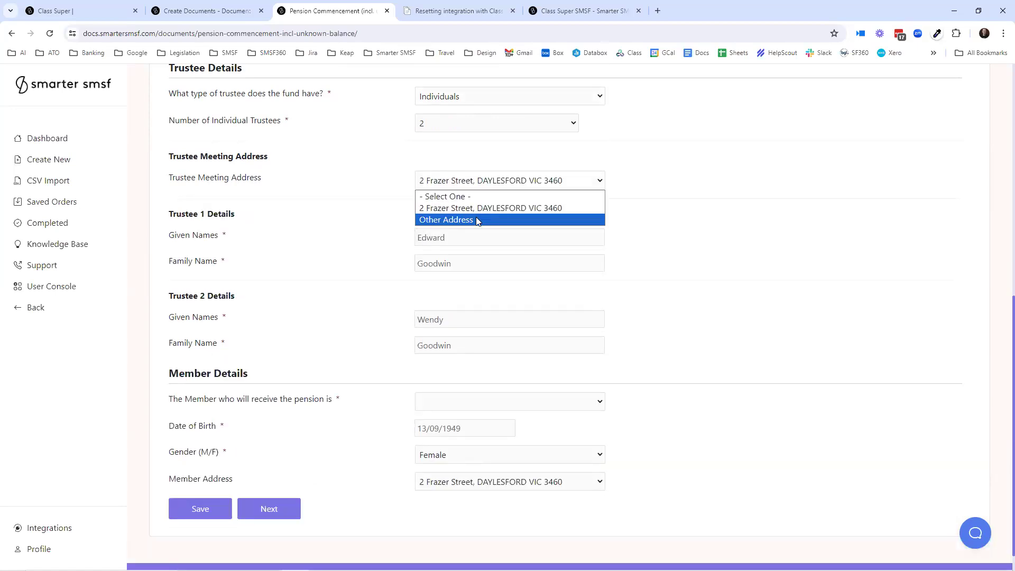
{"action": "left_click", "coordinate": [476, 219]}
{"action": "left_click", "coordinate": [446, 207]}
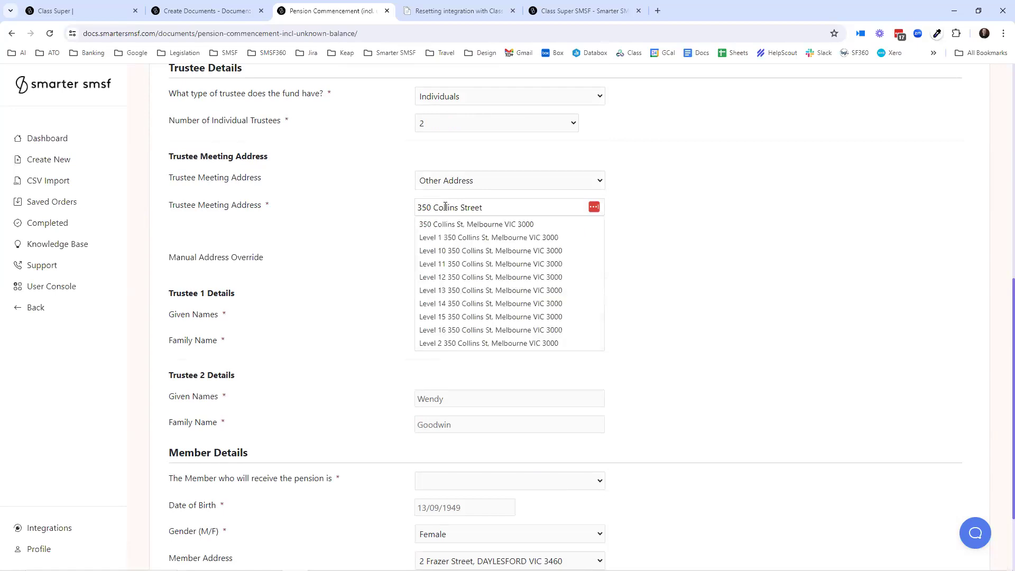
{"action": "left_click", "coordinate": [494, 225]}
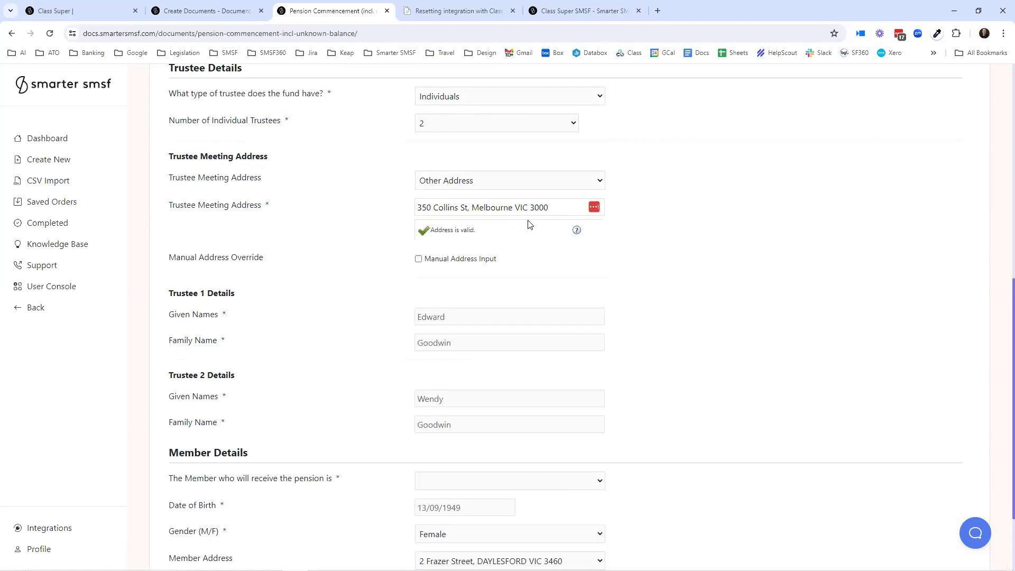
- Recheck the choices for the member receiving the pension and compare them with the fund and trustee details
{"action": "scroll", "coordinate": [530, 224], "scroll_direction": "down", "scroll_amount": 2}
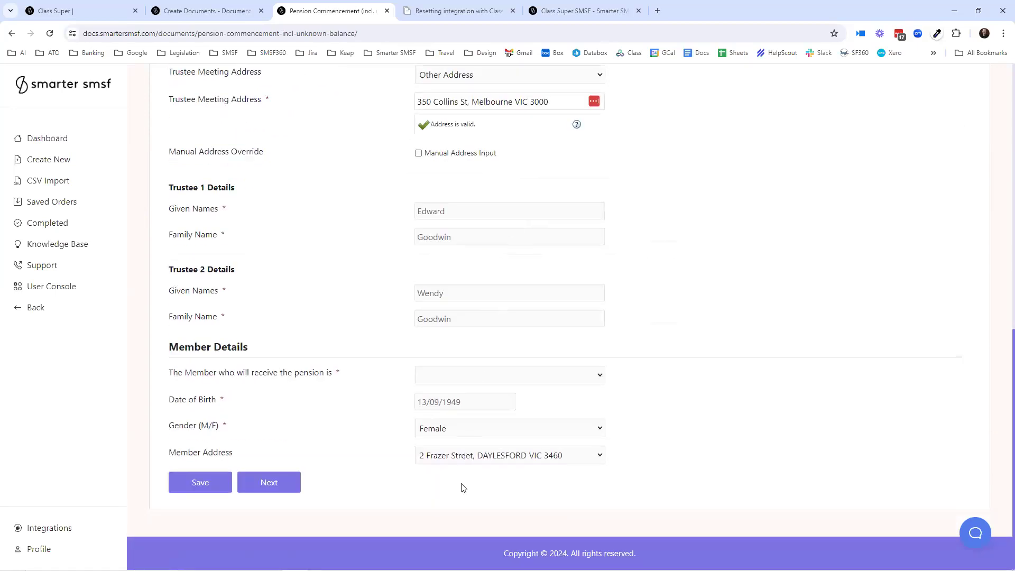
{"action": "left_click", "coordinate": [445, 380]}
{"action": "left_click", "coordinate": [441, 391]}
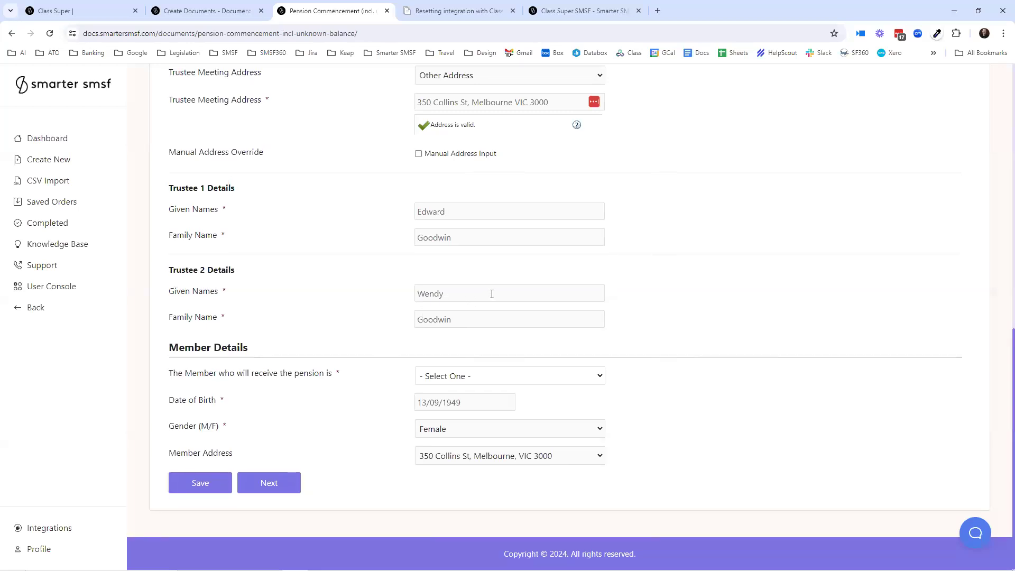
{"action": "scroll", "coordinate": [491, 292], "scroll_direction": "up", "scroll_amount": 3}
{"action": "scroll", "coordinate": [497, 291], "scroll_direction": "up", "scroll_amount": 7}
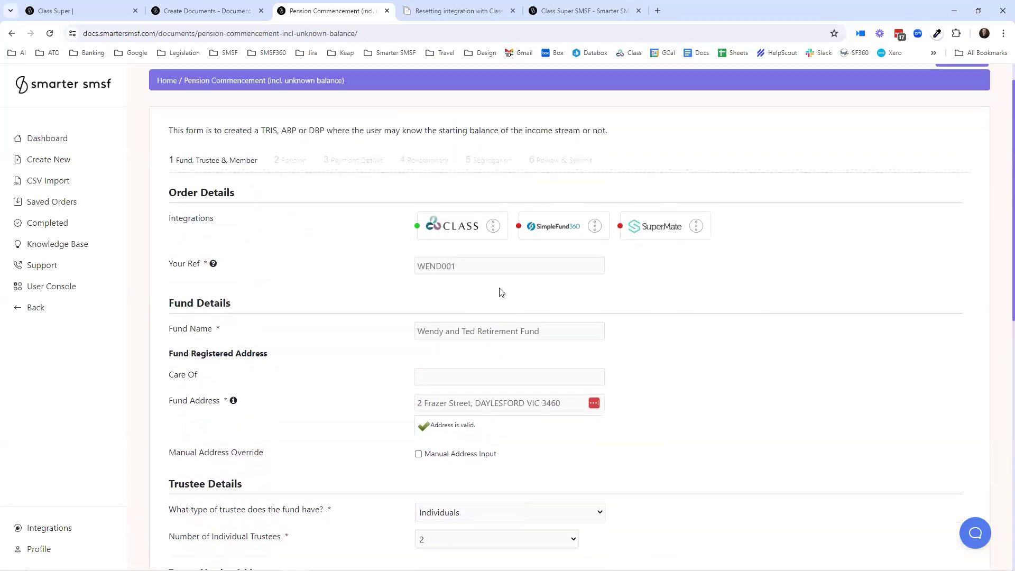
{"action": "scroll", "coordinate": [500, 292], "scroll_direction": "down", "scroll_amount": 10}
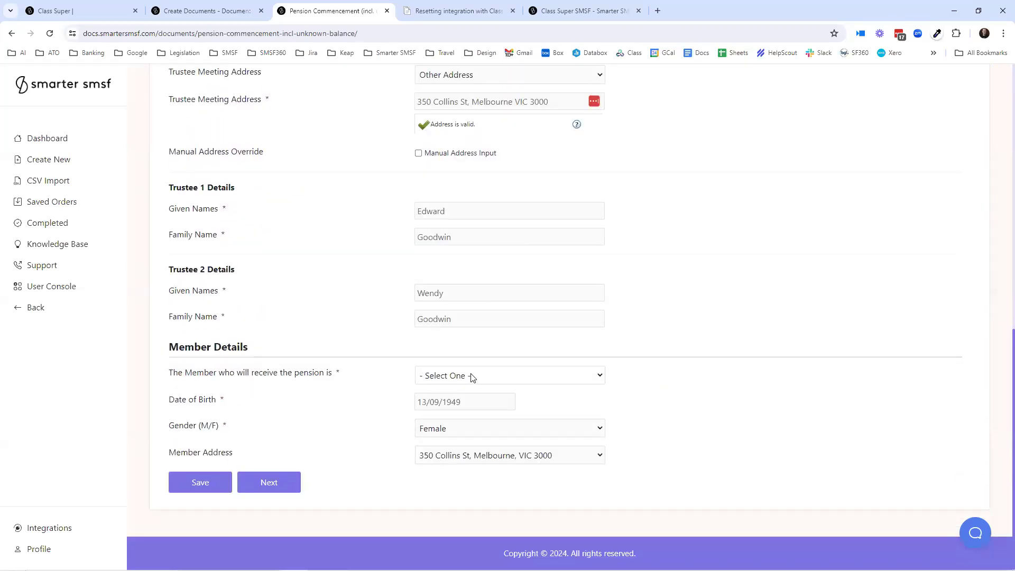
{"action": "left_click", "coordinate": [471, 377]}
{"action": "scroll", "coordinate": [449, 350], "scroll_direction": "up", "scroll_amount": 10}
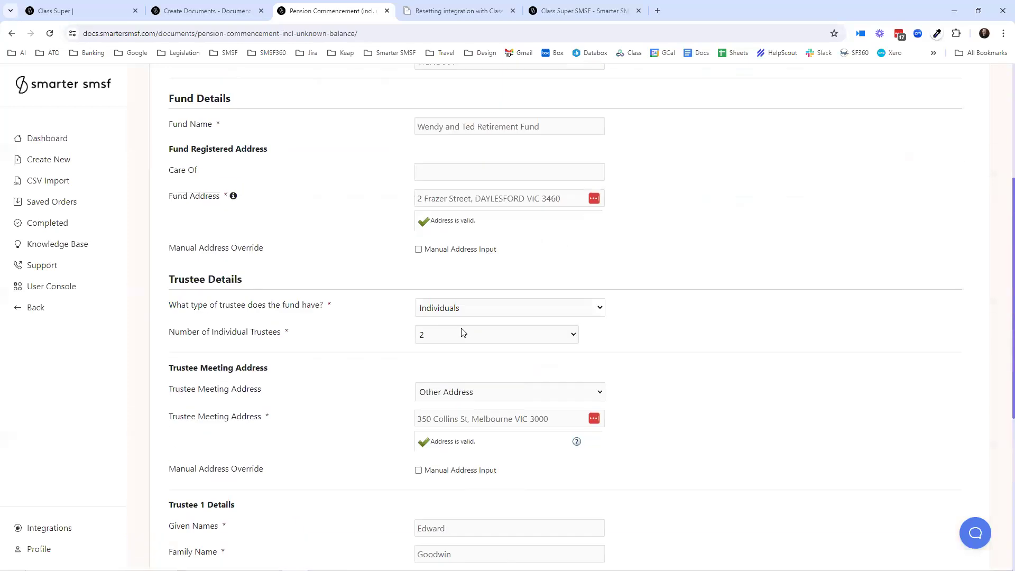
- Leave the pension form, order an SMSF Trust Deed Upgrade from the document list and close that list's browser tab
{"action": "left_click", "coordinate": [56, 159]}
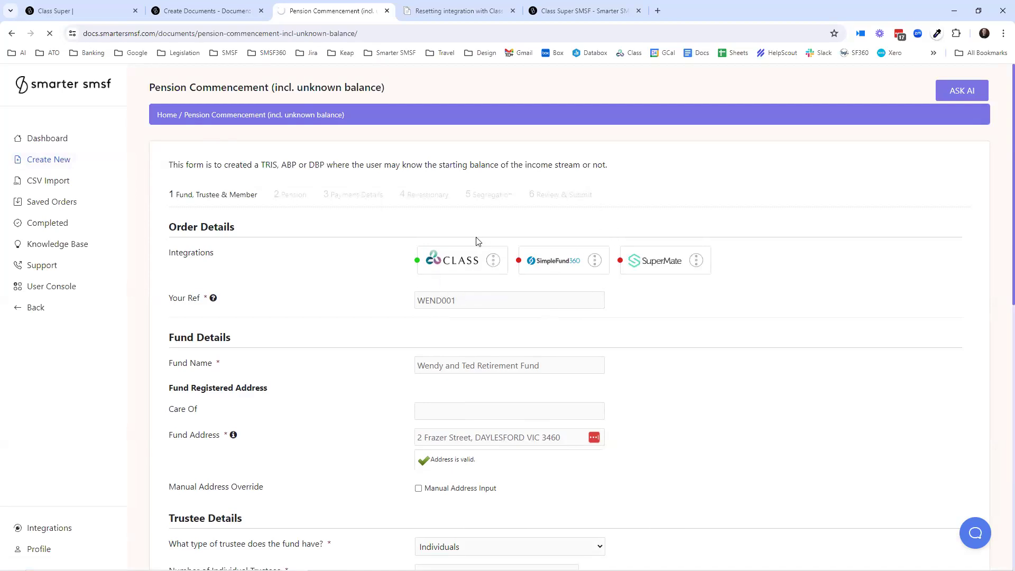
{"action": "scroll", "coordinate": [606, 305], "scroll_direction": "down", "scroll_amount": 5}
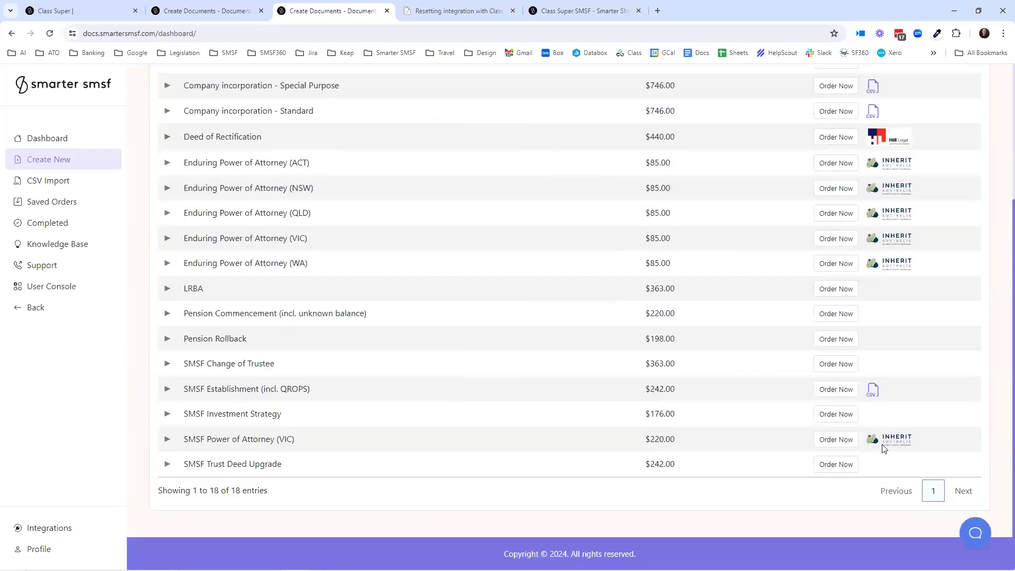
{"action": "left_click", "coordinate": [837, 463]}
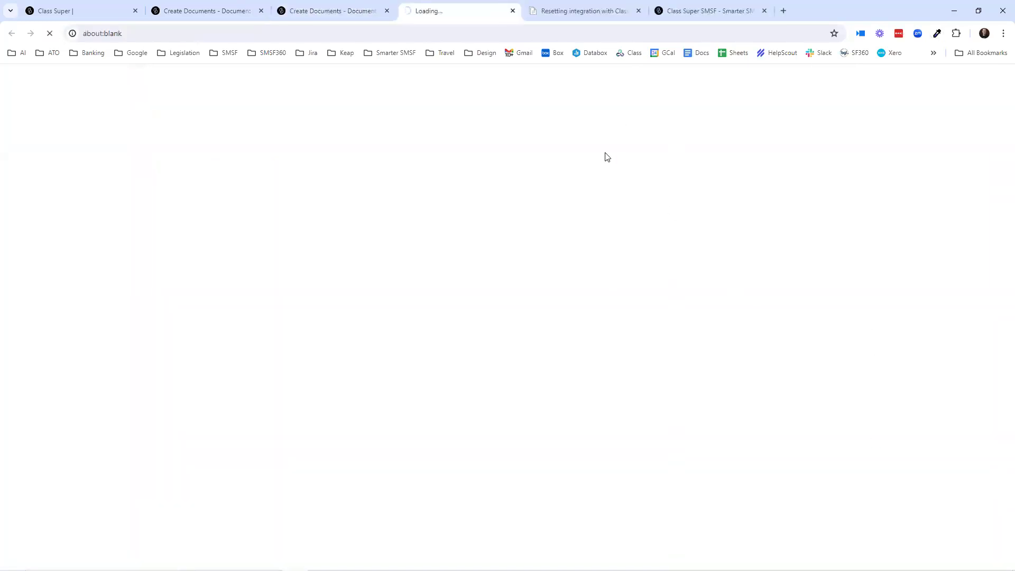
{"action": "left_click", "coordinate": [387, 11]}
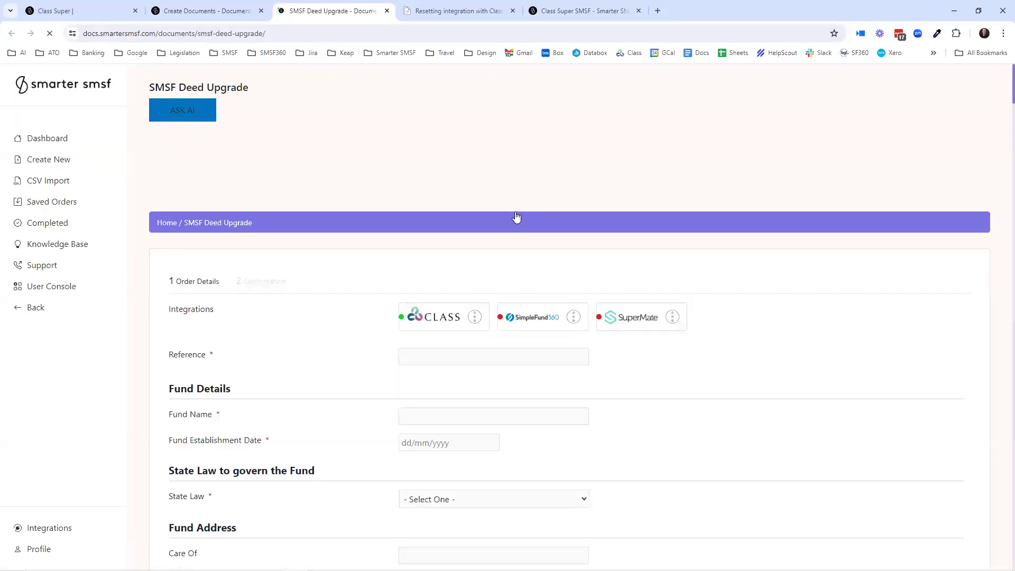
- Import the data of Wendy and Ted Retirement Fund from Class into the SMSF Deed Upgrade form
{"action": "left_click", "coordinate": [433, 209]}
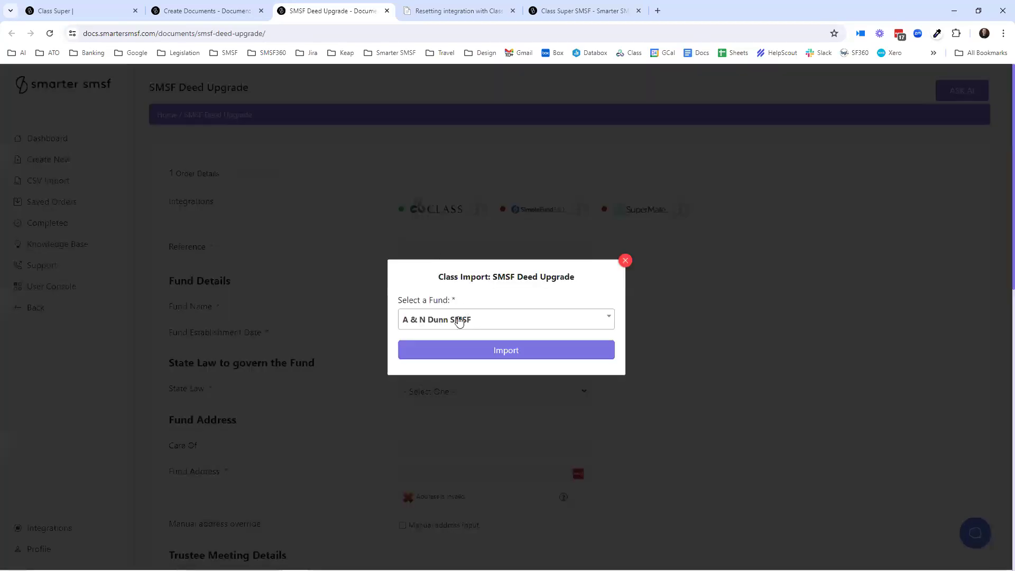
{"action": "left_click", "coordinate": [459, 321]}
{"action": "scroll", "coordinate": [465, 362], "scroll_direction": "down", "scroll_amount": 5}
{"action": "scroll", "coordinate": [464, 362], "scroll_direction": "down", "scroll_amount": 15}
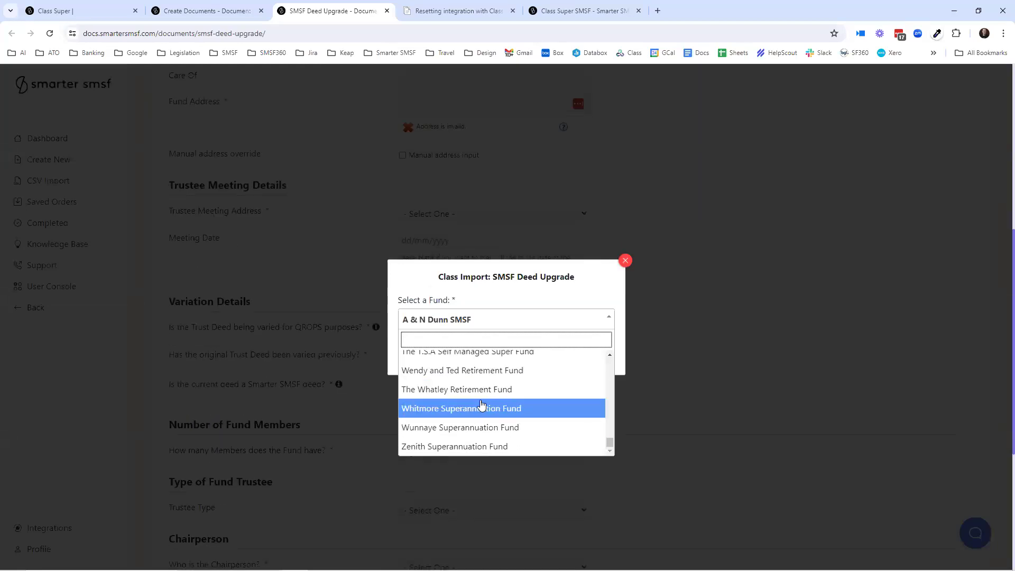
{"action": "left_click", "coordinate": [482, 413]}
{"action": "left_click", "coordinate": [503, 354]}
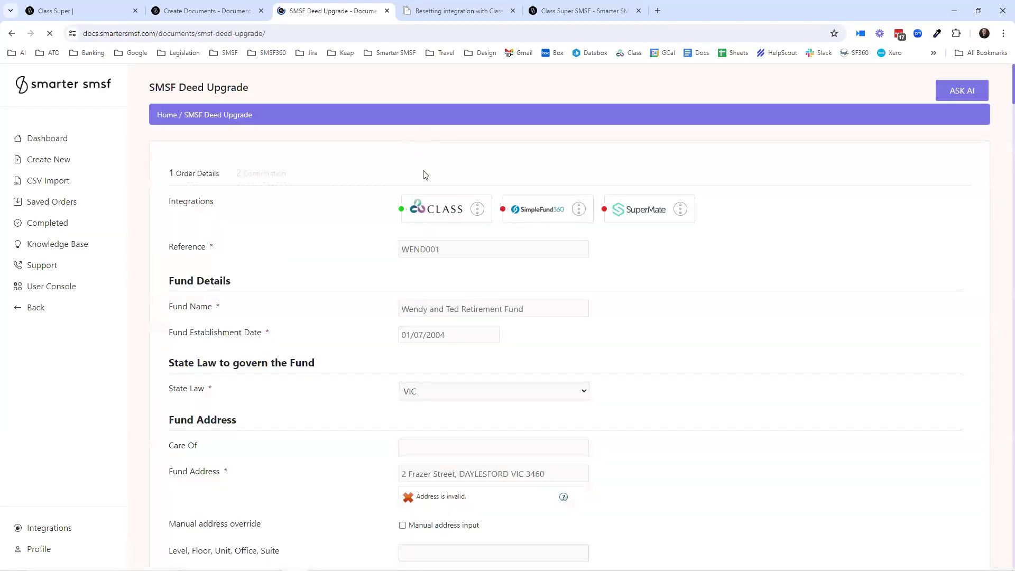
- Replace the imported fund address with the matching suggested address in its standard format
{"action": "scroll", "coordinate": [520, 254], "scroll_direction": "down", "scroll_amount": 2}
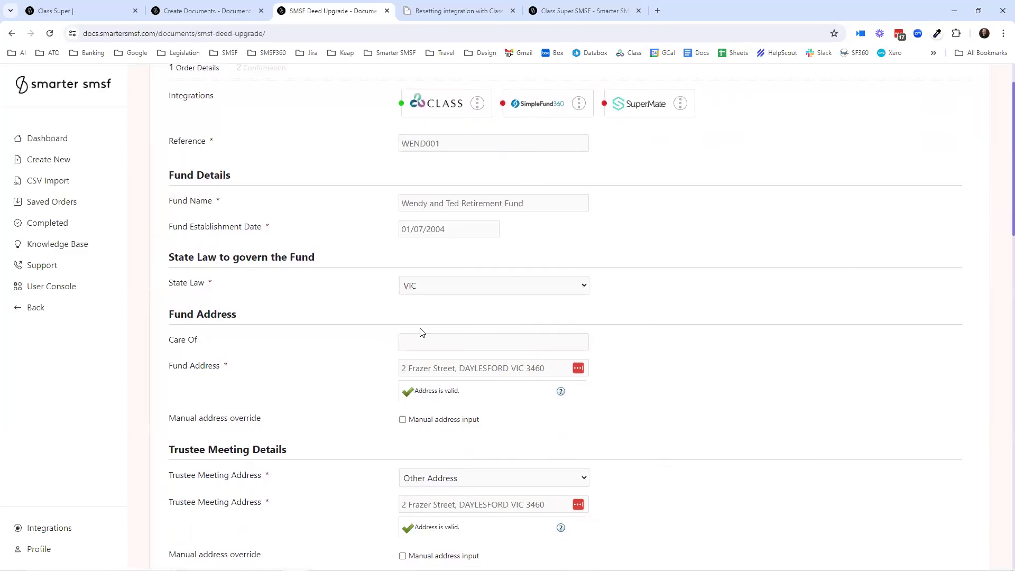
{"action": "left_click", "coordinate": [448, 368]}
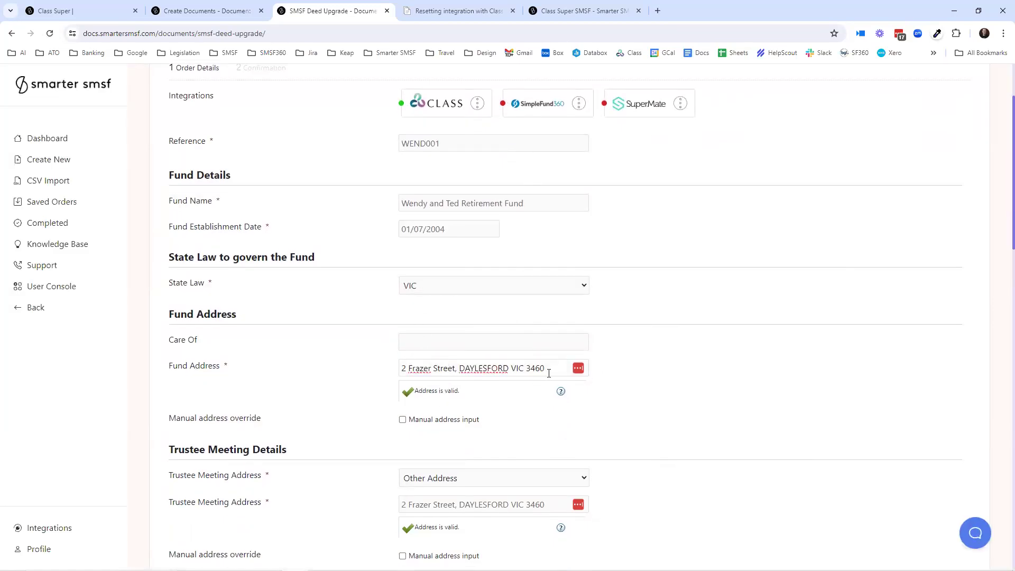
{"action": "left_click", "coordinate": [488, 390]}
- Keep the trustee meeting address as Other Address and replace the imported address with a suggested Melbourne address
{"action": "scroll", "coordinate": [564, 402], "scroll_direction": "down", "scroll_amount": 4}
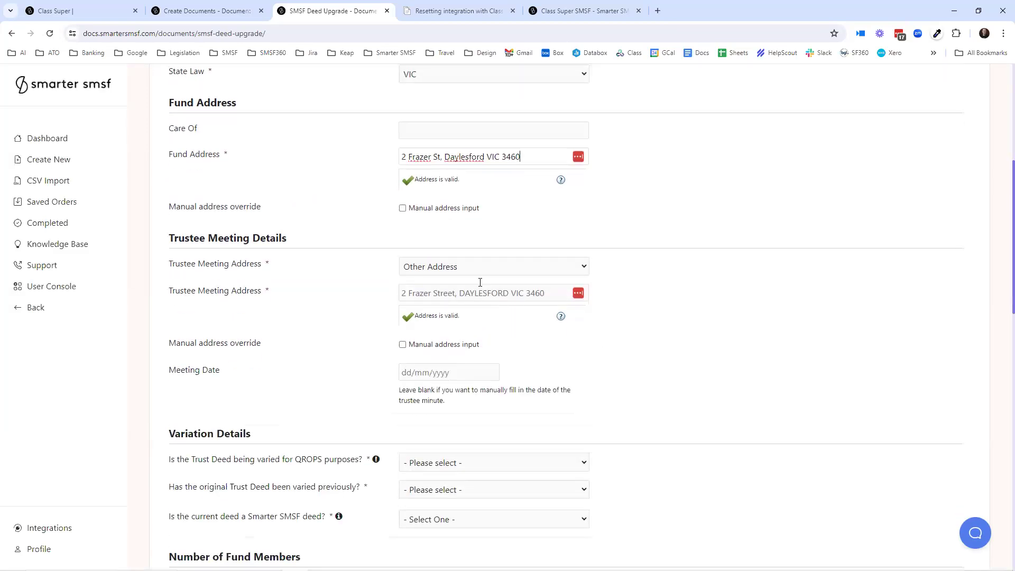
{"action": "left_click", "coordinate": [467, 268]}
{"action": "left_click", "coordinate": [468, 317]}
{"action": "left_click_drag", "start_coordinate": [551, 293], "coordinate": [369, 279]}
{"action": "key", "text": "BackSpace"}
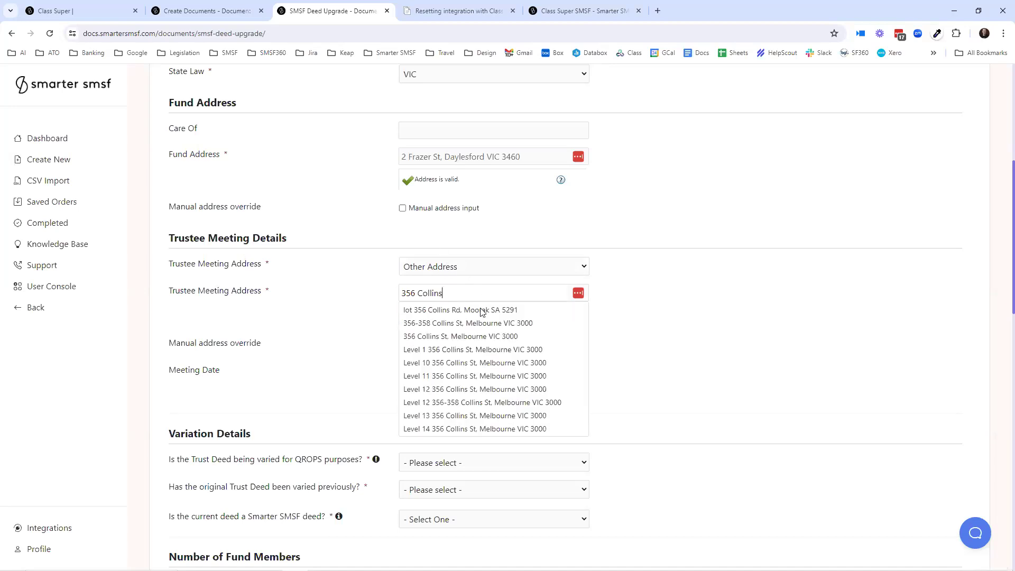
{"action": "left_click", "coordinate": [476, 337]}
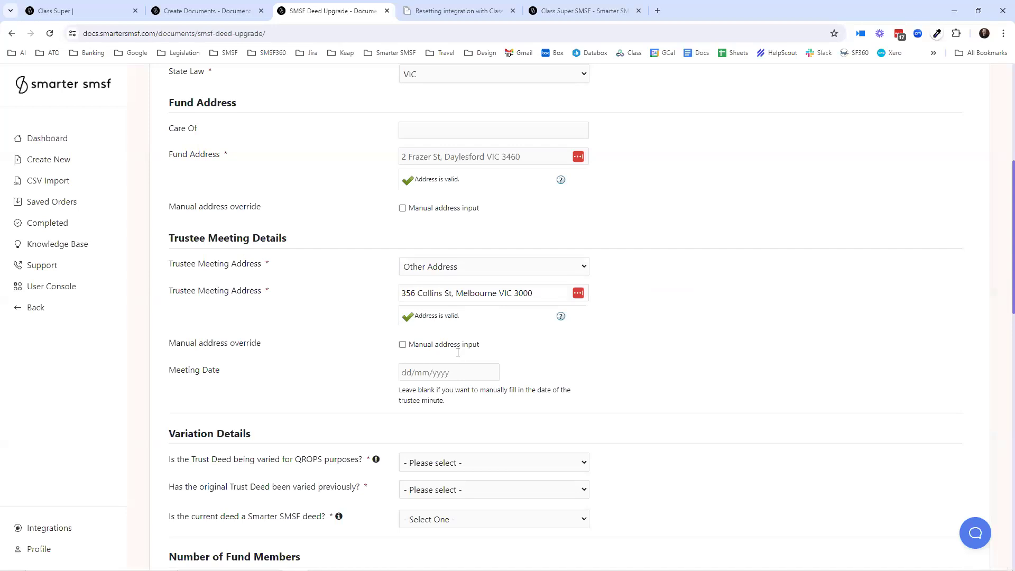
- Set Member 1's residential address to the same address as the trustee meeting address
{"action": "scroll", "coordinate": [449, 365], "scroll_direction": "down", "scroll_amount": 1}
{"action": "scroll", "coordinate": [441, 418], "scroll_direction": "down", "scroll_amount": 3}
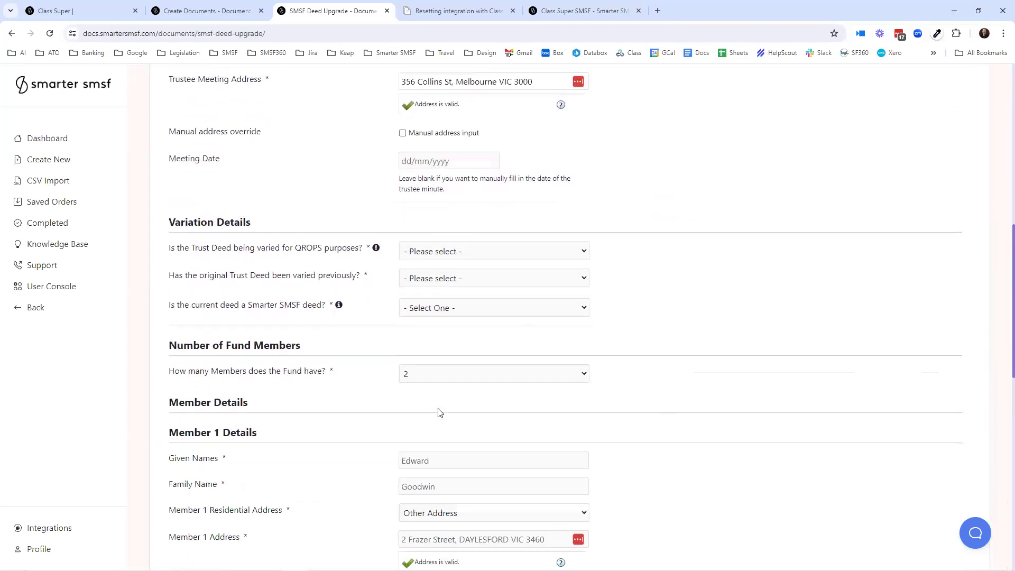
{"action": "scroll", "coordinate": [425, 418], "scroll_direction": "down", "scroll_amount": 3}
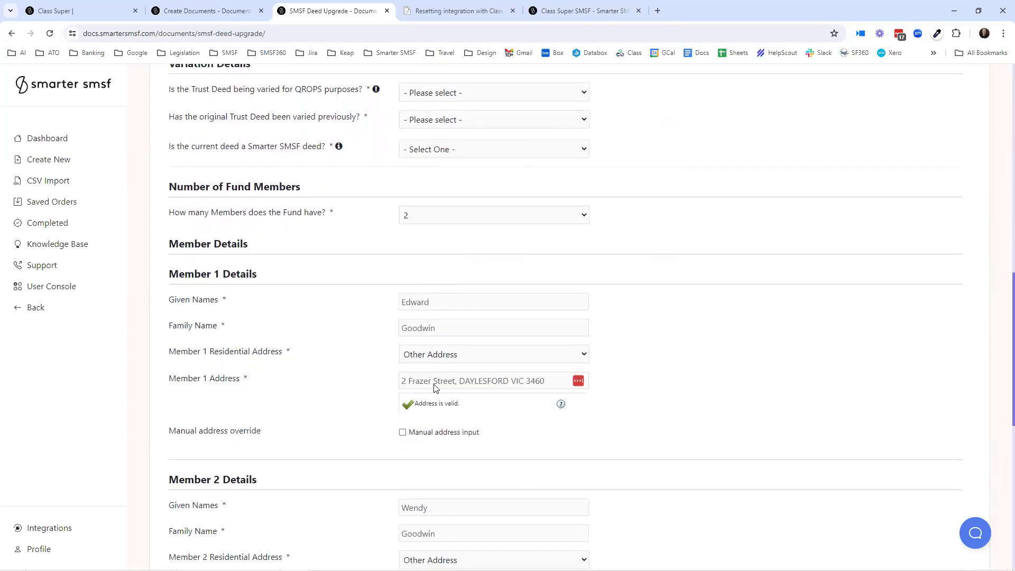
{"action": "left_click", "coordinate": [439, 355]}
{"action": "left_click", "coordinate": [423, 404]}
{"action": "scroll", "coordinate": [442, 457], "scroll_direction": "down", "scroll_amount": 1}
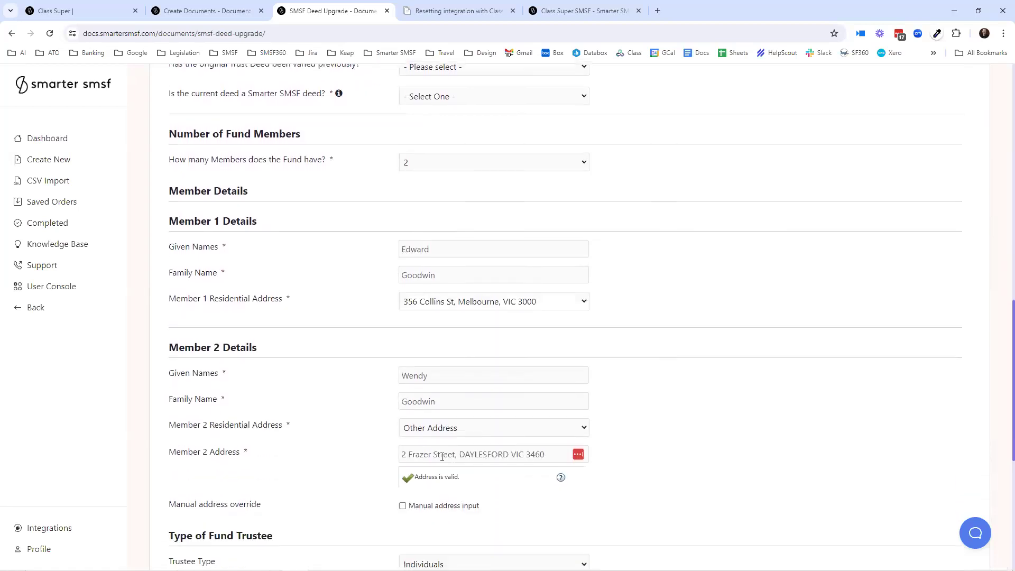
- Set Member 2's residential address to the same address as the trustee meeting address
{"action": "left_click", "coordinate": [440, 436]}
{"action": "left_click", "coordinate": [438, 479]}
- Review the form's reference, fund details, state law, fund address, trustee meeting details and member details
{"action": "scroll", "coordinate": [478, 370], "scroll_direction": "up", "scroll_amount": 6}
{"action": "scroll", "coordinate": [470, 271], "scroll_direction": "up", "scroll_amount": 4}
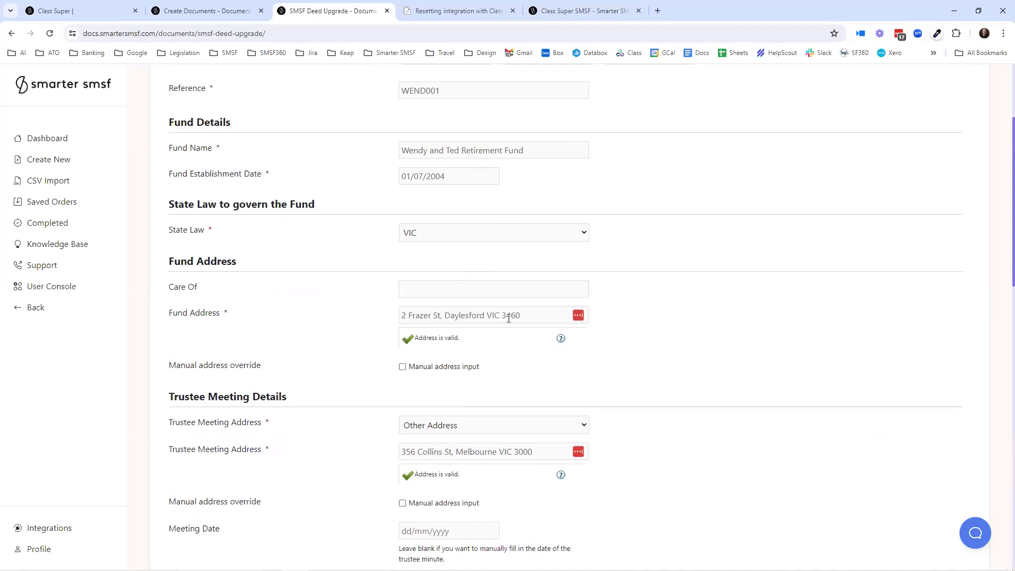
{"action": "scroll", "coordinate": [437, 284], "scroll_direction": "down", "scroll_amount": 7}
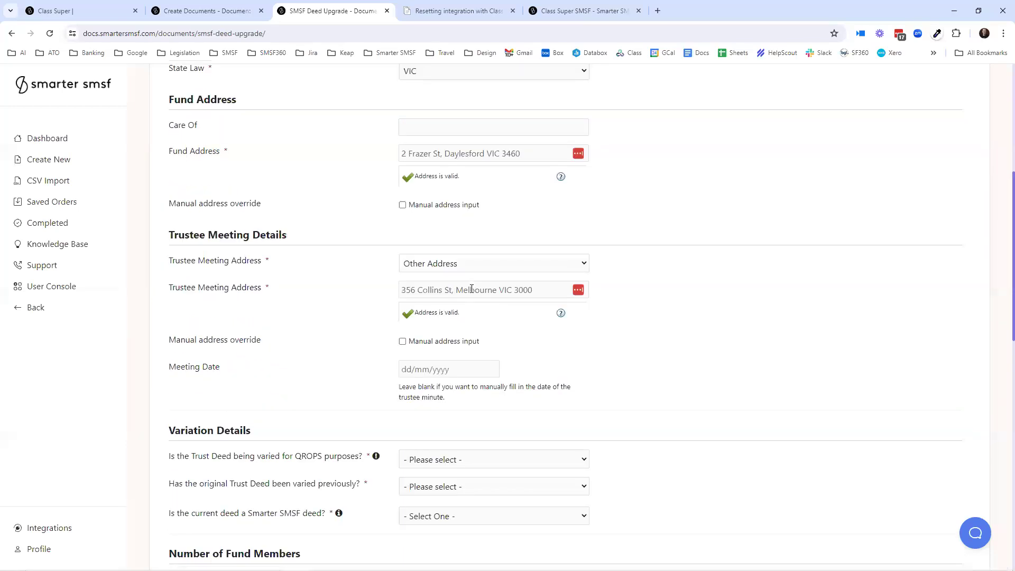
{"action": "scroll", "coordinate": [521, 259], "scroll_direction": "up", "scroll_amount": 4}
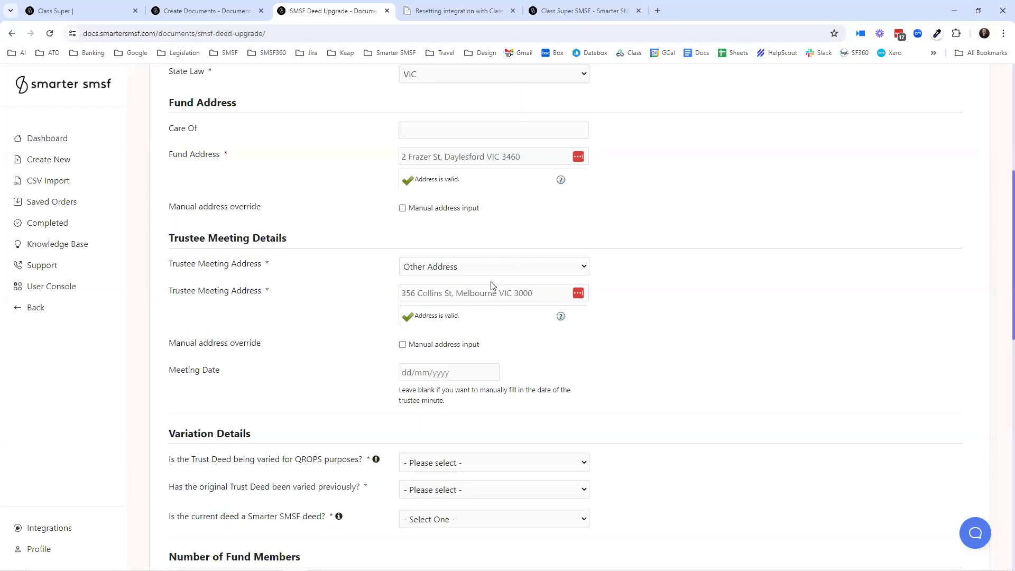
{"action": "scroll", "coordinate": [491, 283], "scroll_direction": "up", "scroll_amount": 6}
{"action": "scroll", "coordinate": [488, 282], "scroll_direction": "down", "scroll_amount": 7}
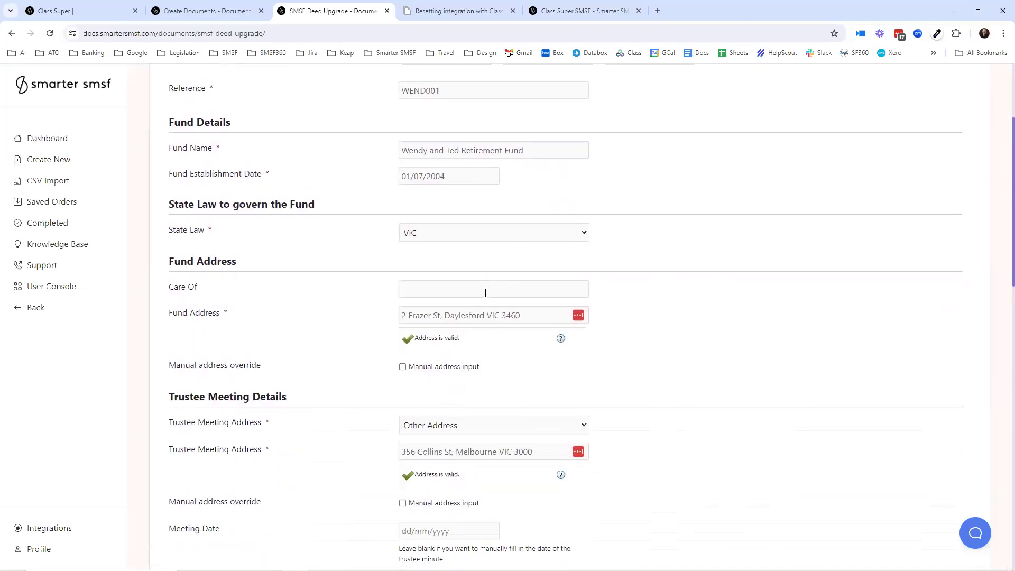
{"action": "scroll", "coordinate": [460, 168], "scroll_direction": "up", "scroll_amount": 3}
{"action": "scroll", "coordinate": [460, 170], "scroll_direction": "up", "scroll_amount": 1}
{"action": "scroll", "coordinate": [444, 158], "scroll_direction": "up", "scroll_amount": 3}
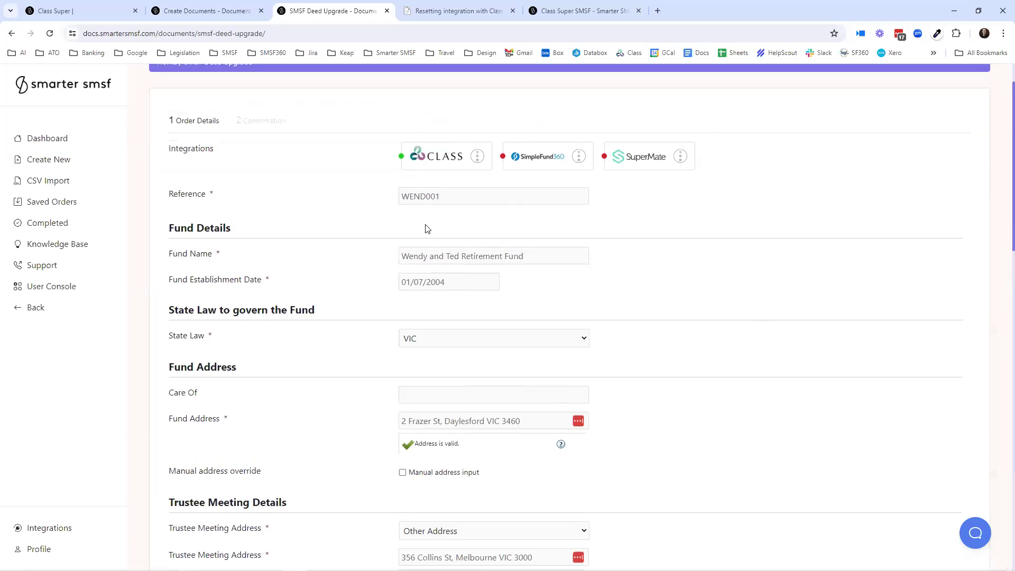
{"action": "scroll", "coordinate": [430, 229], "scroll_direction": "down", "scroll_amount": 5}
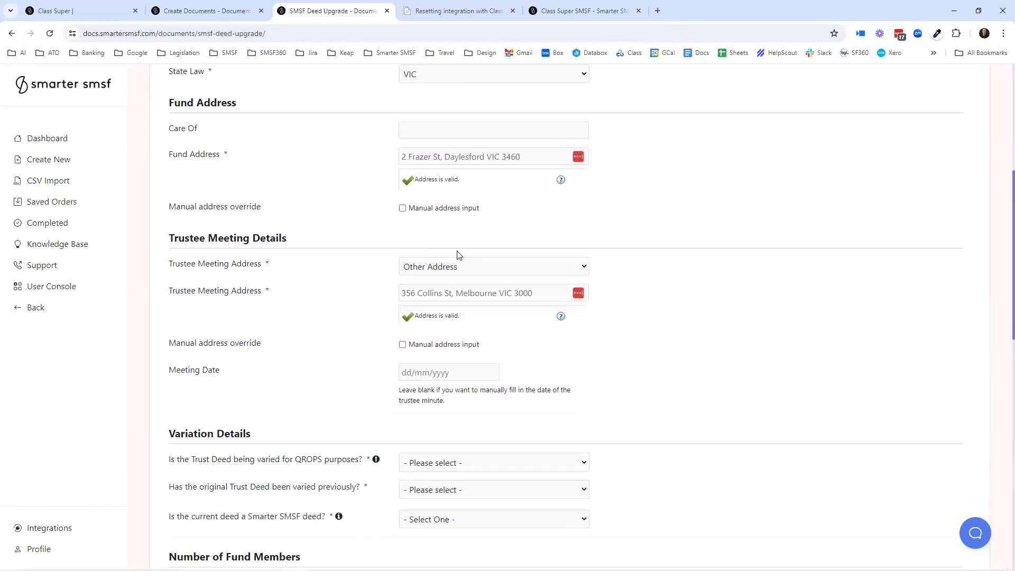
{"action": "scroll", "coordinate": [458, 255], "scroll_direction": "down", "scroll_amount": 4}
{"action": "scroll", "coordinate": [444, 264], "scroll_direction": "up", "scroll_amount": 3}
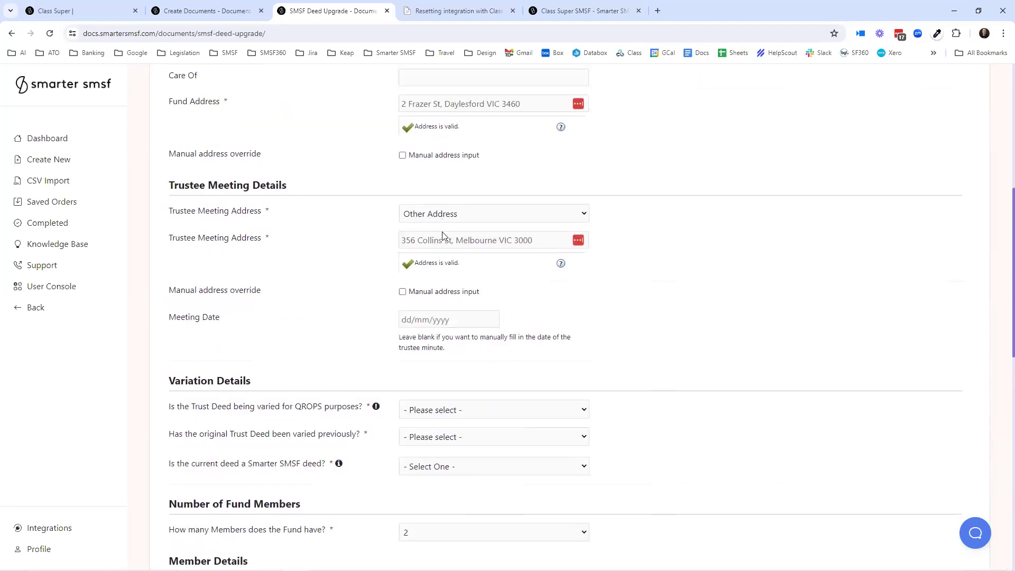
{"action": "scroll", "coordinate": [443, 236], "scroll_direction": "down", "scroll_amount": 5}
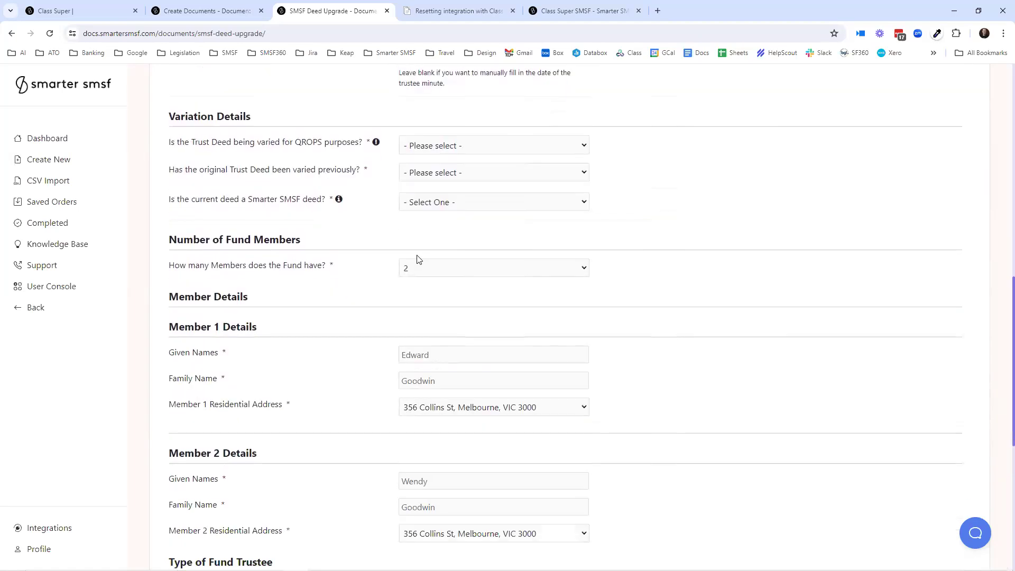
- Answer No to the trust deed being varied for QROPS purposes
{"action": "left_click", "coordinate": [433, 149]}
{"action": "mouse_move", "coordinate": [382, 149]}
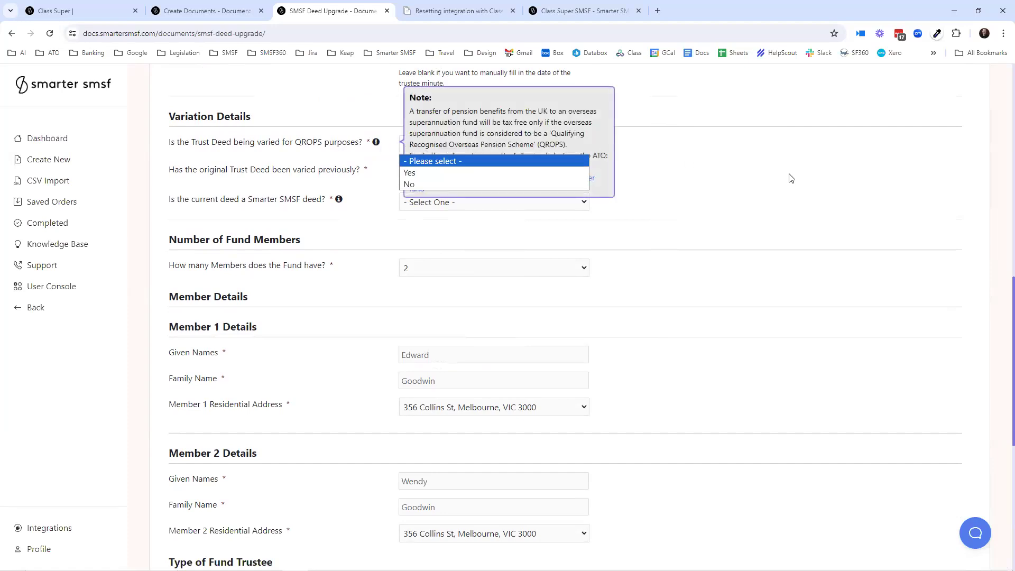
{"action": "left_click", "coordinate": [430, 181]}
- Try marking the original trust deed as previously varied 2 times, then clear the number of variations
{"action": "left_click", "coordinate": [432, 174]}
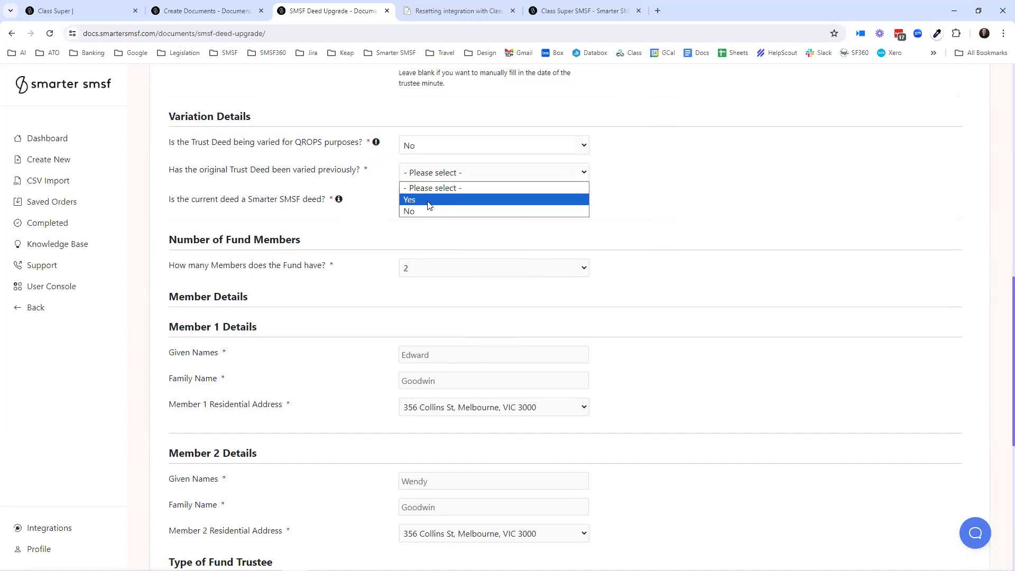
{"action": "left_click", "coordinate": [428, 201]}
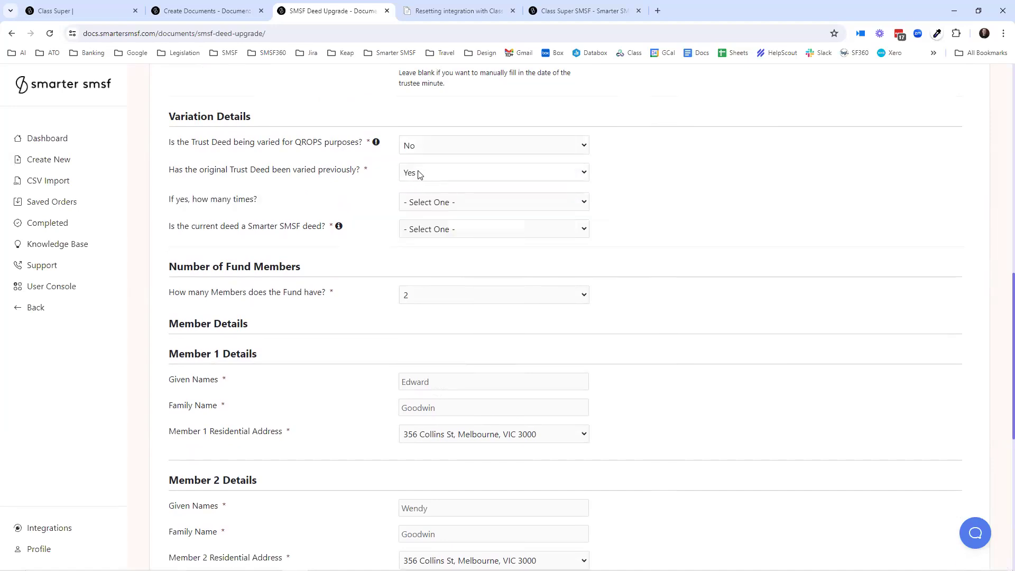
{"action": "left_click", "coordinate": [429, 207]}
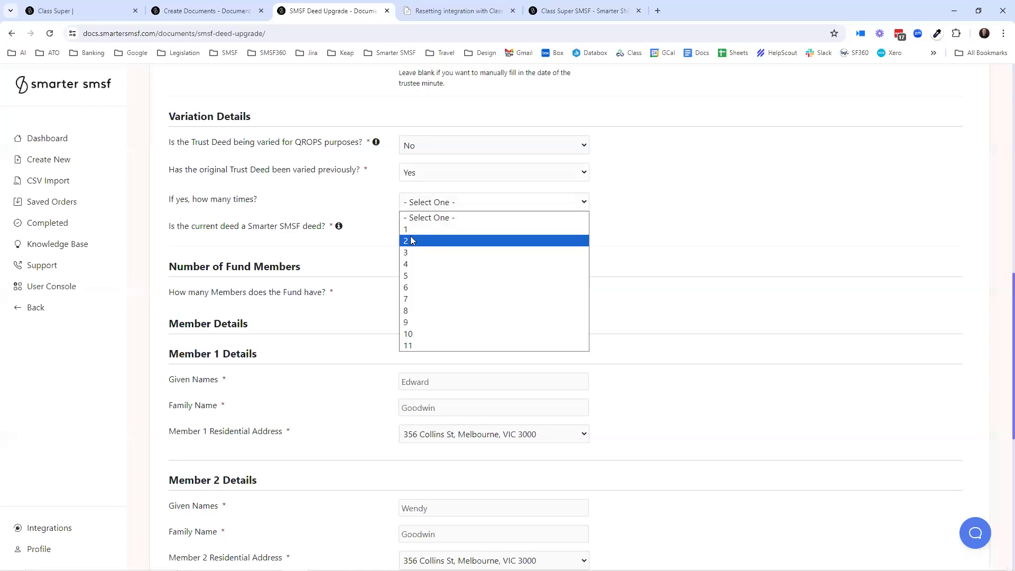
{"action": "left_click", "coordinate": [413, 241]}
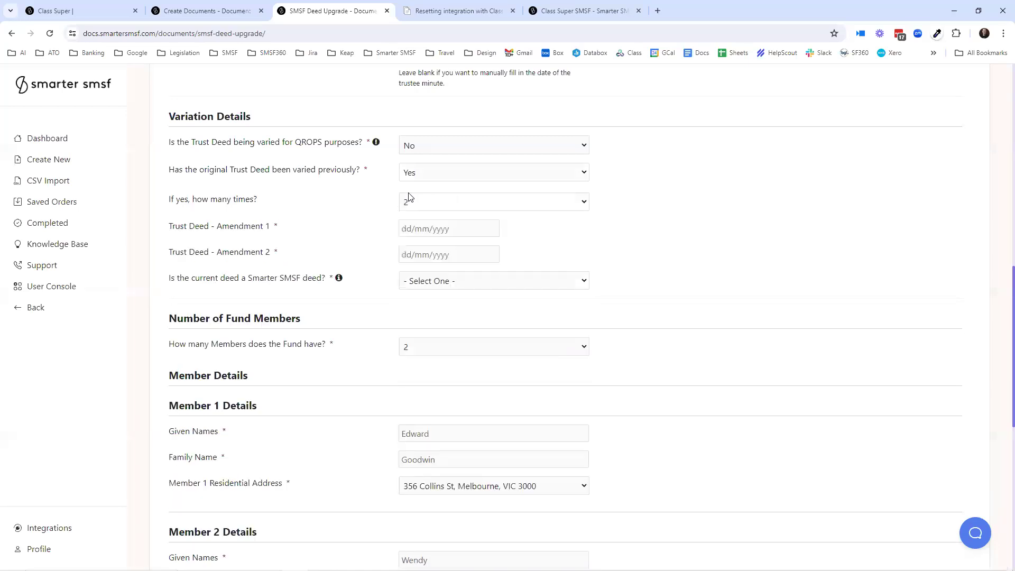
{"action": "left_click", "coordinate": [424, 255]}
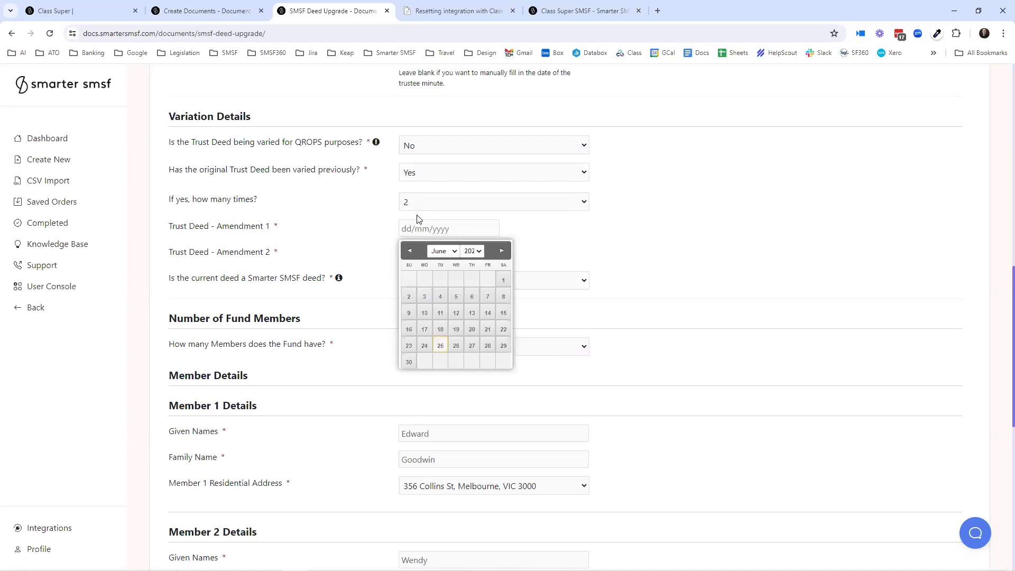
{"action": "left_click", "coordinate": [418, 210]}
{"action": "left_click", "coordinate": [418, 217]}
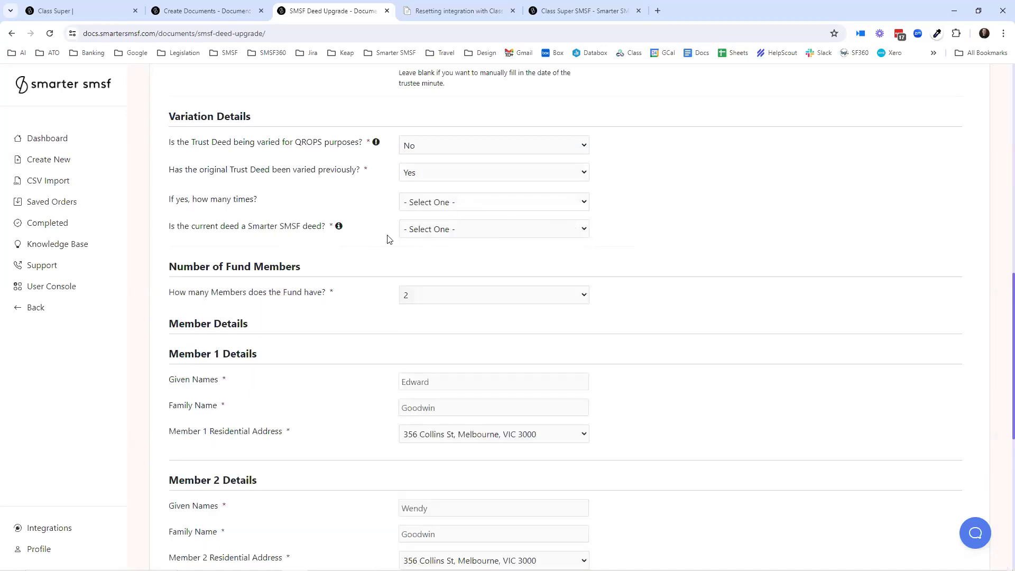
- Mark the current deed as a Smarter SMSF deed and set the previous variation of the original trust deed to No
{"action": "left_click", "coordinate": [420, 235]}
{"action": "left_click", "coordinate": [421, 258]}
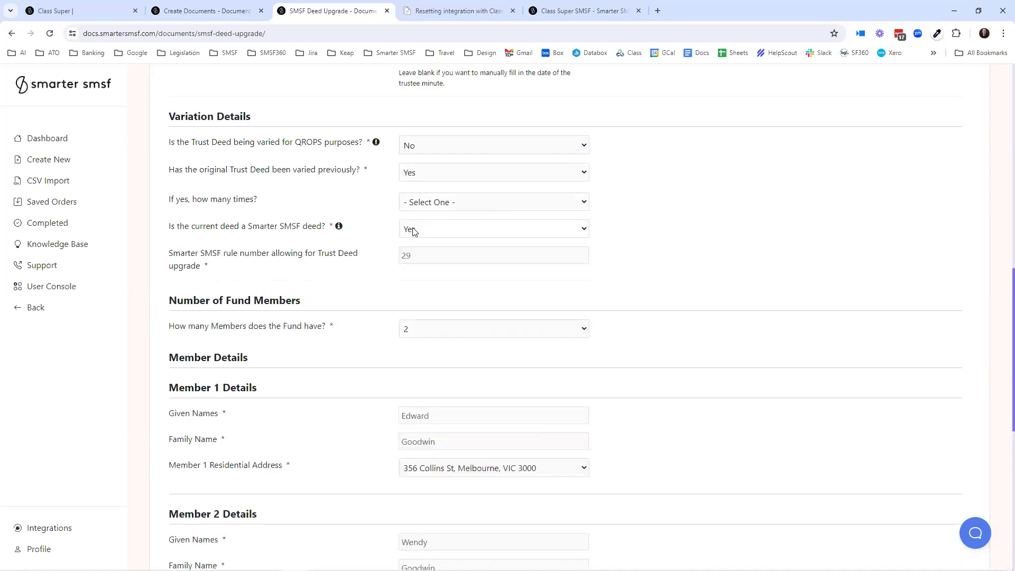
{"action": "double_click", "coordinate": [404, 256]}
{"action": "left_click", "coordinate": [417, 205]}
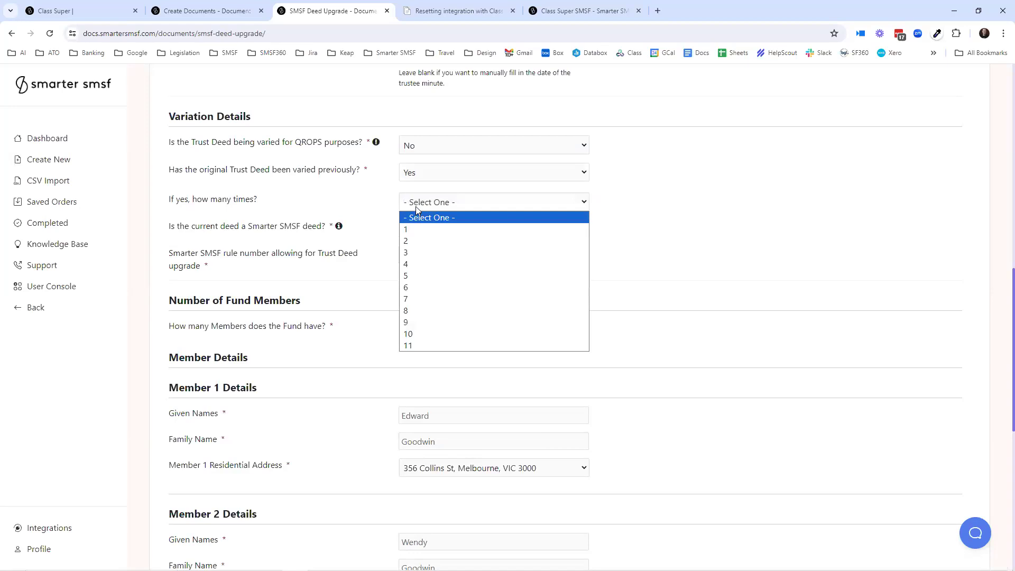
{"action": "left_click", "coordinate": [544, 199]}
- Confirm that all members act as individual trustees and choose Member 1 as the chairperson
{"action": "scroll", "coordinate": [435, 224], "scroll_direction": "down", "scroll_amount": 4}
{"action": "scroll", "coordinate": [435, 224], "scroll_direction": "down", "scroll_amount": 3}
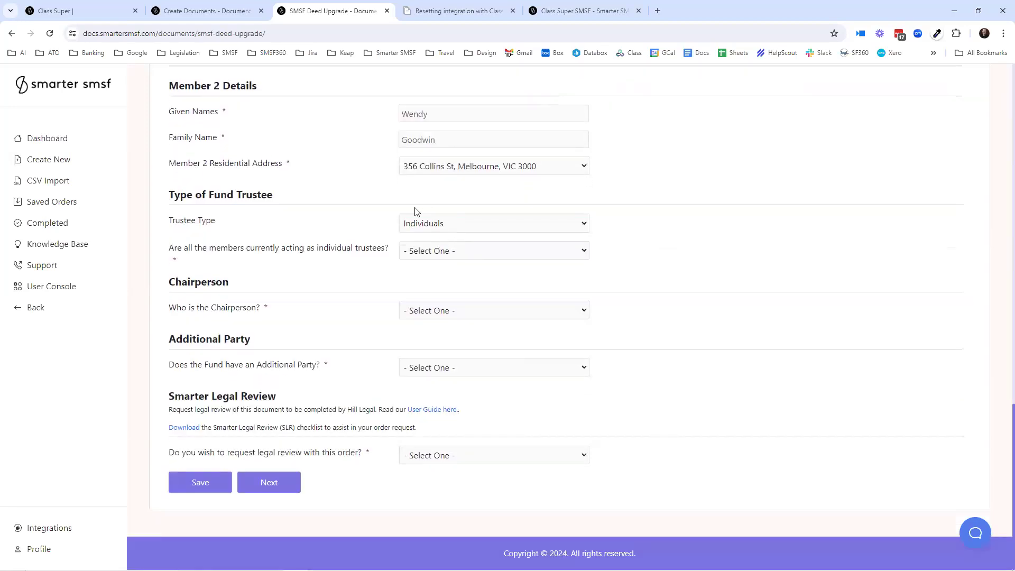
{"action": "left_click", "coordinate": [432, 253]}
{"action": "left_click", "coordinate": [423, 274]}
{"action": "left_click", "coordinate": [421, 313]}
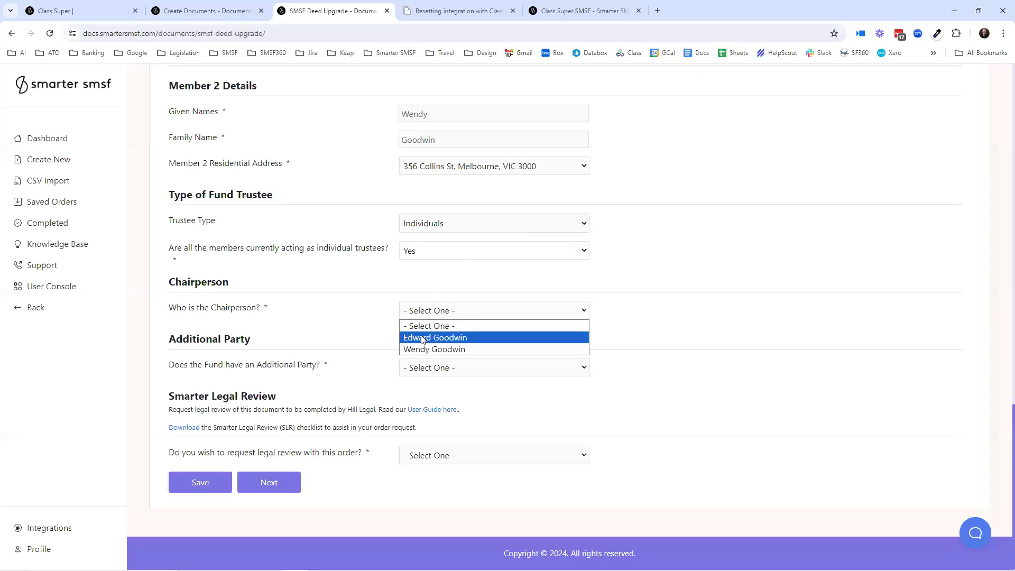
{"action": "left_click", "coordinate": [422, 337]}
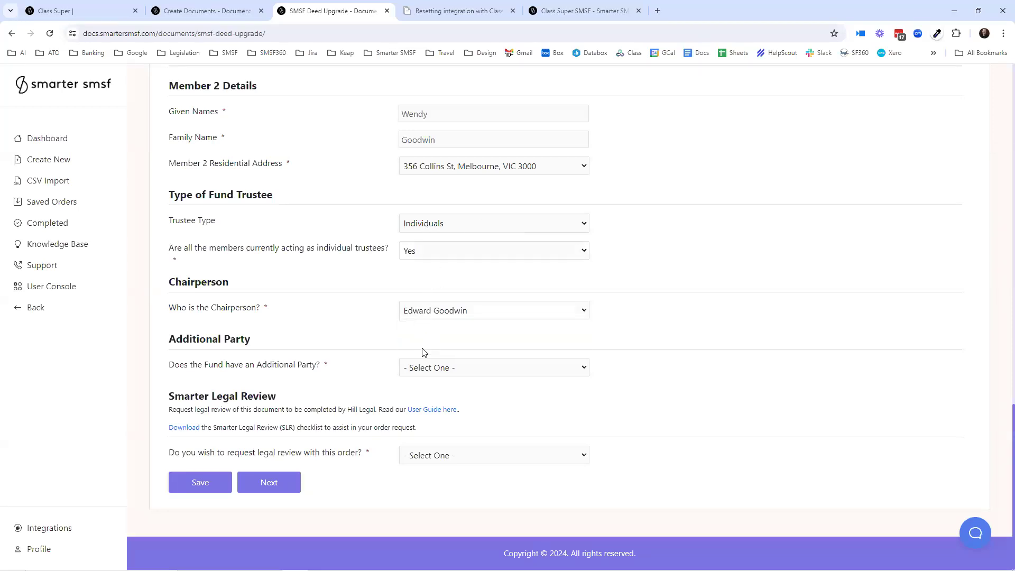
- Try adding an additional party of type Employer Sponsor, as an Individual, with 1 individual
{"action": "left_click", "coordinate": [416, 370]}
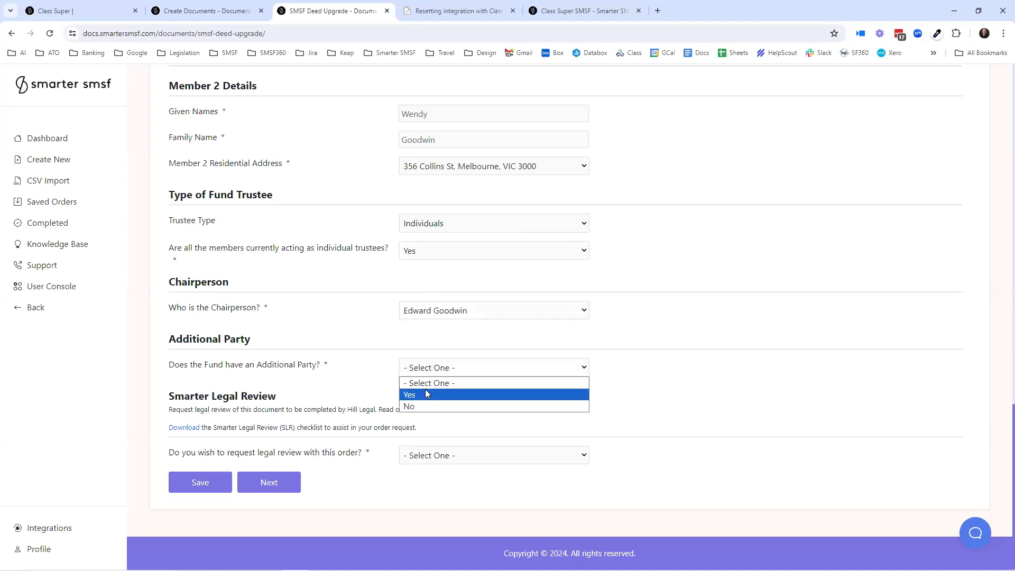
{"action": "left_click", "coordinate": [426, 397]}
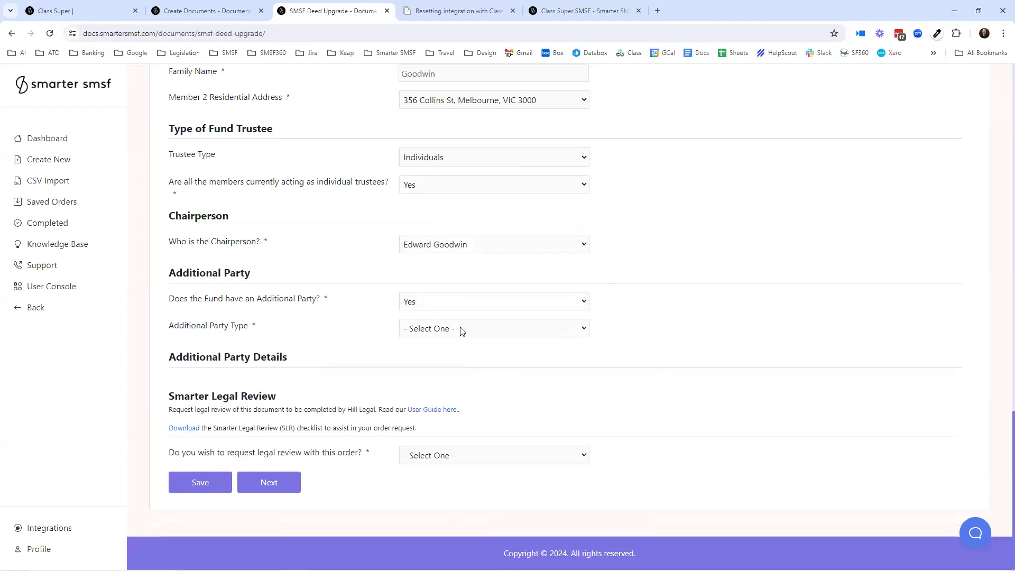
{"action": "left_click", "coordinate": [416, 333]}
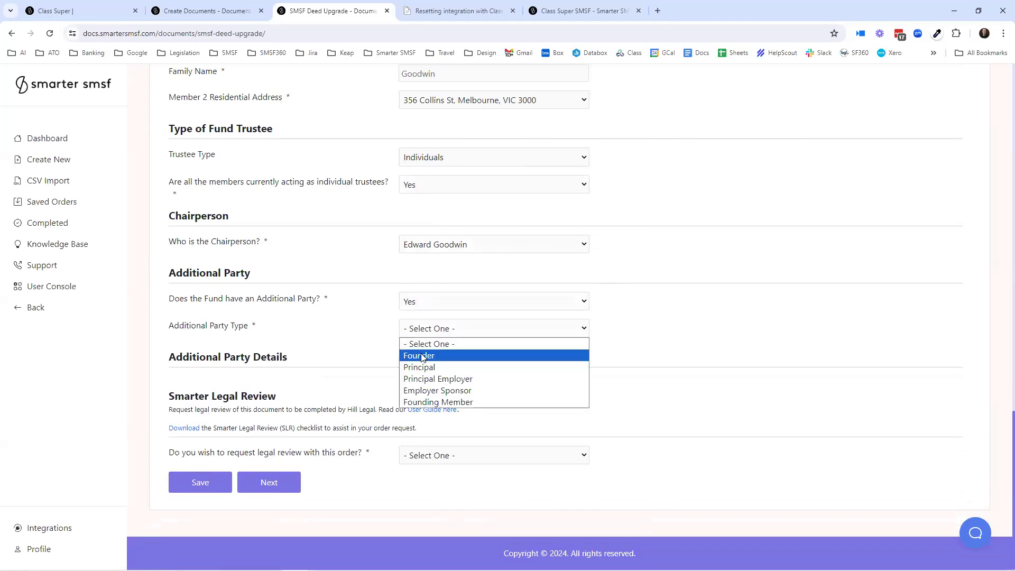
{"action": "left_click", "coordinate": [444, 390]}
{"action": "left_click", "coordinate": [451, 356]}
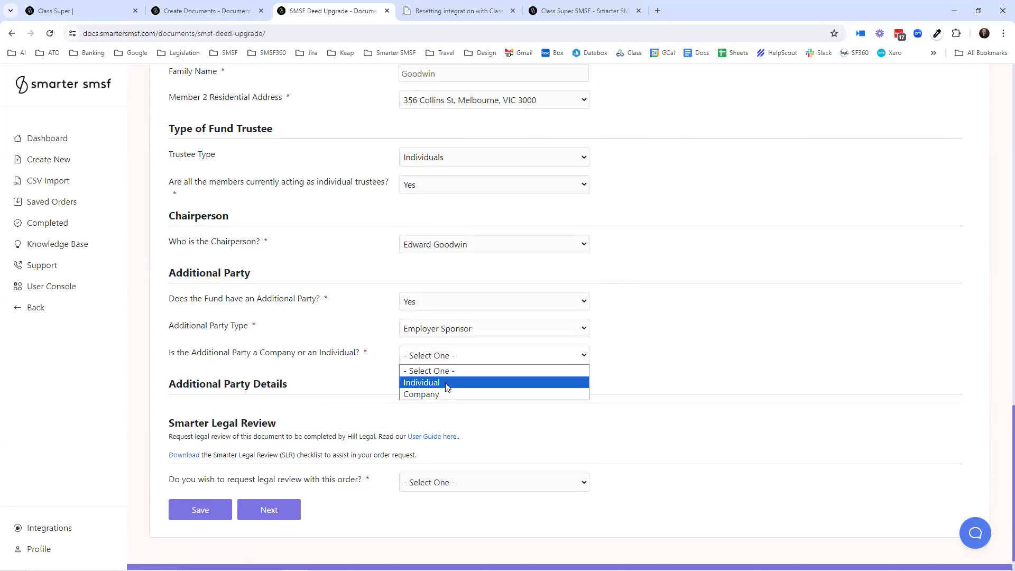
{"action": "left_click", "coordinate": [446, 384]}
{"action": "left_click", "coordinate": [437, 413]}
{"action": "left_click", "coordinate": [439, 434]}
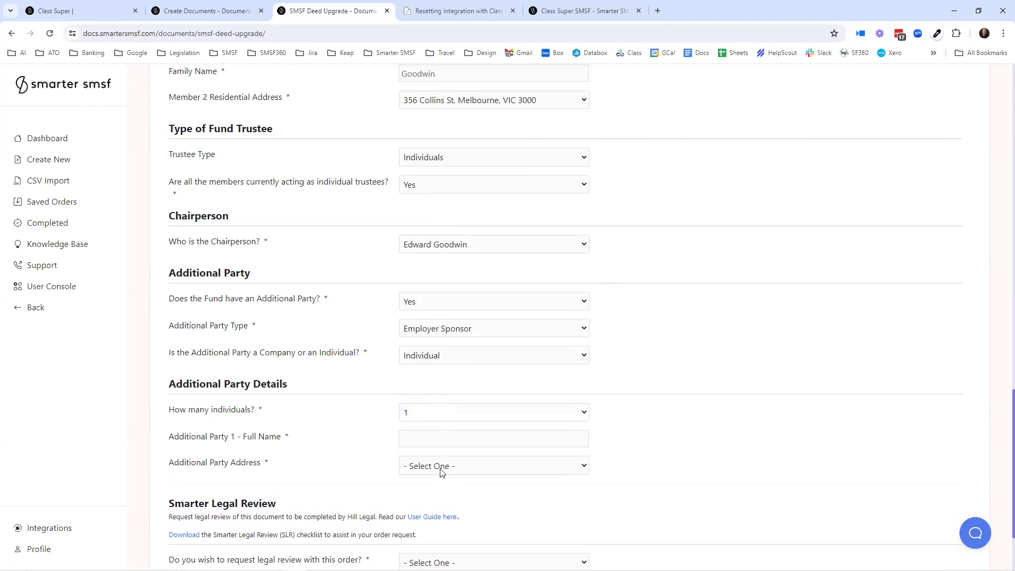
- Answer No to the fund having an additional party
{"action": "left_click", "coordinate": [432, 307]}
{"action": "left_click", "coordinate": [435, 342]}
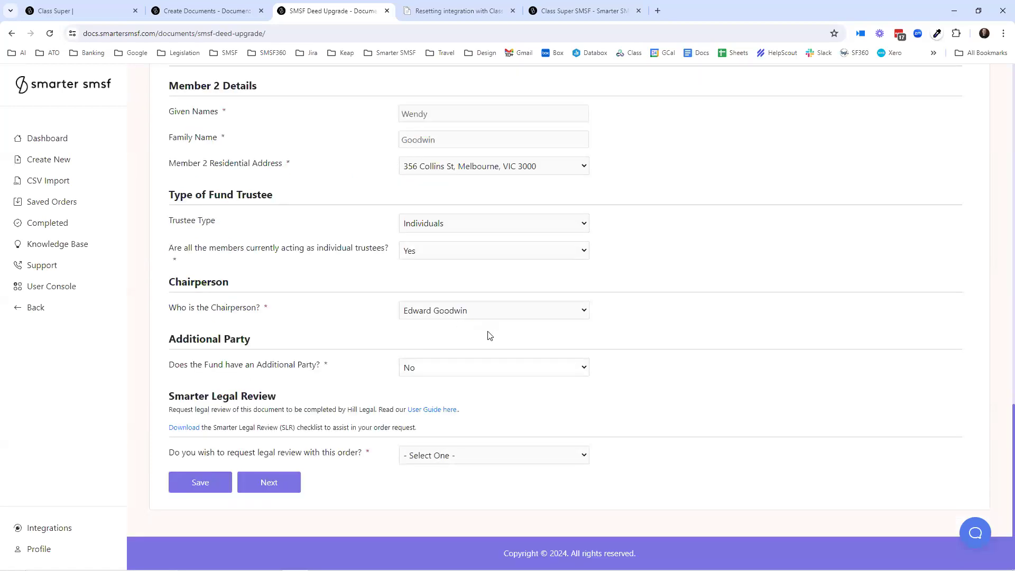
- Request a legal review to view the available review levels, and set the legal review request back to No
{"action": "left_click", "coordinate": [425, 455]}
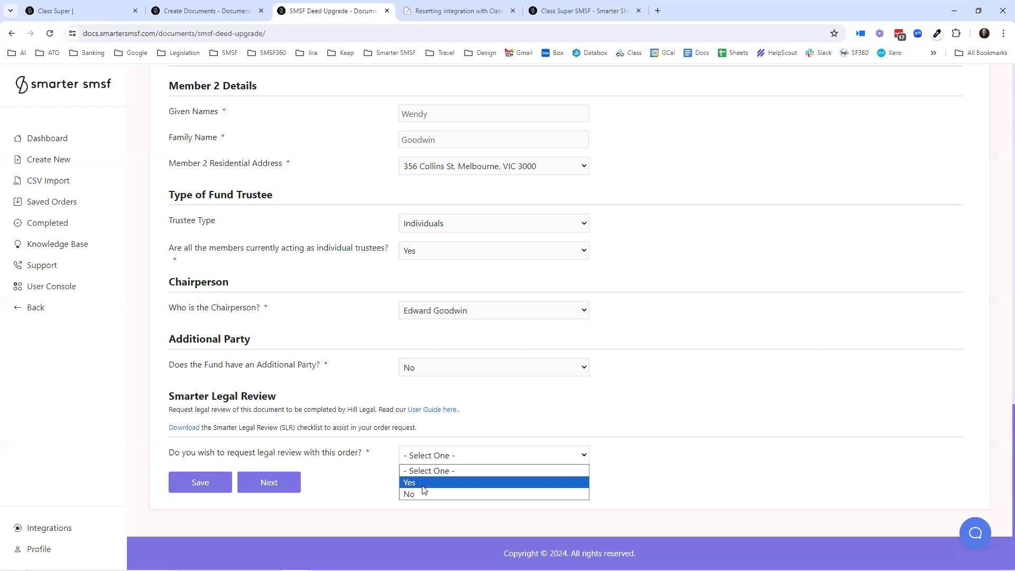
{"action": "key", "text": "Return"}
{"action": "scroll", "coordinate": [456, 342], "scroll_direction": "down", "scroll_amount": 5}
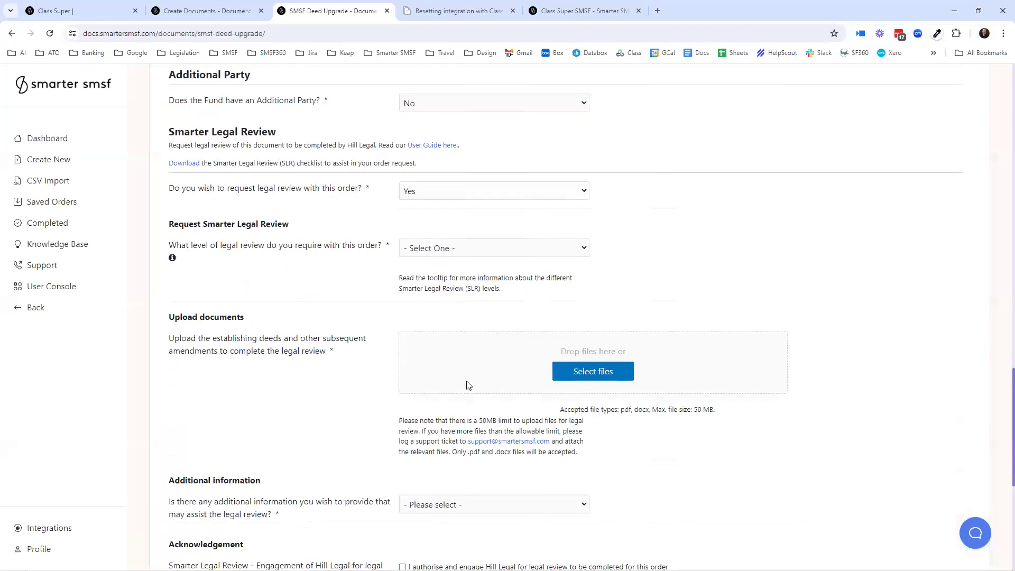
{"action": "left_click", "coordinate": [419, 249]}
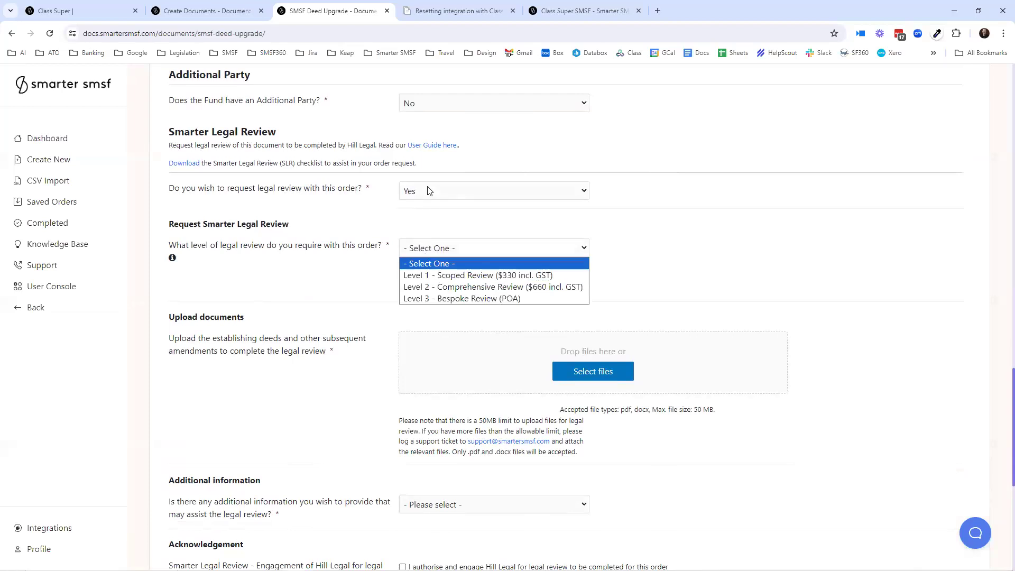
{"action": "scroll", "coordinate": [425, 231], "scroll_direction": "up", "scroll_amount": 10}
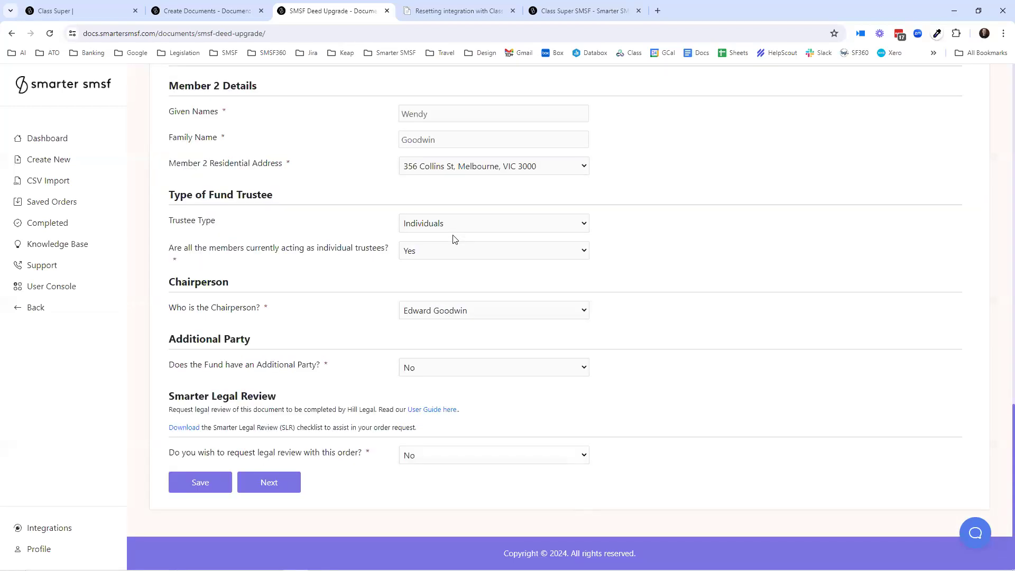
- Set the trustee meeting date to 25/06/2024
{"action": "scroll", "coordinate": [461, 317], "scroll_direction": "up", "scroll_amount": 4}
{"action": "scroll", "coordinate": [465, 322], "scroll_direction": "down", "scroll_amount": 7}
{"action": "scroll", "coordinate": [434, 325], "scroll_direction": "up", "scroll_amount": 11}
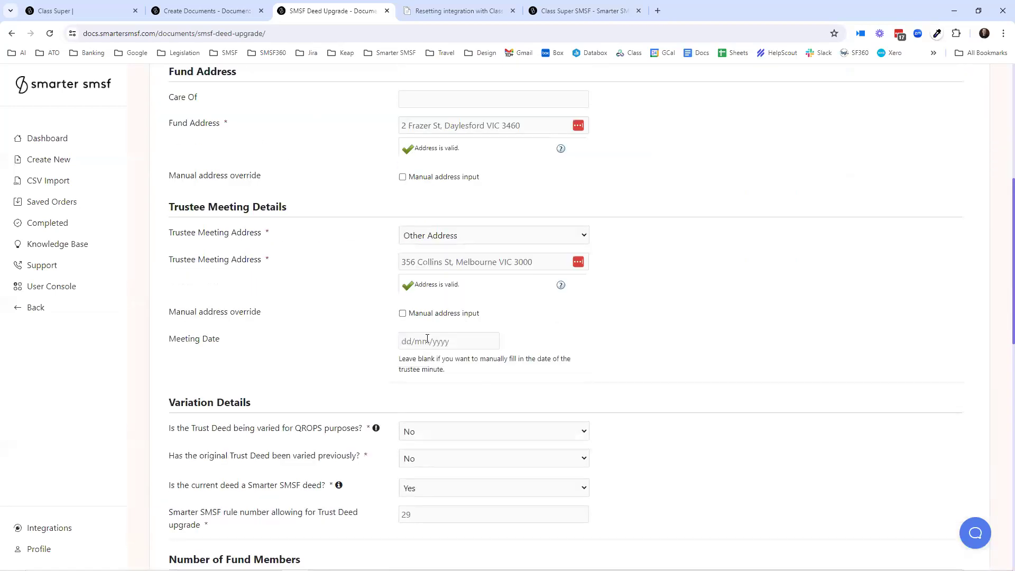
{"action": "left_click", "coordinate": [430, 339]}
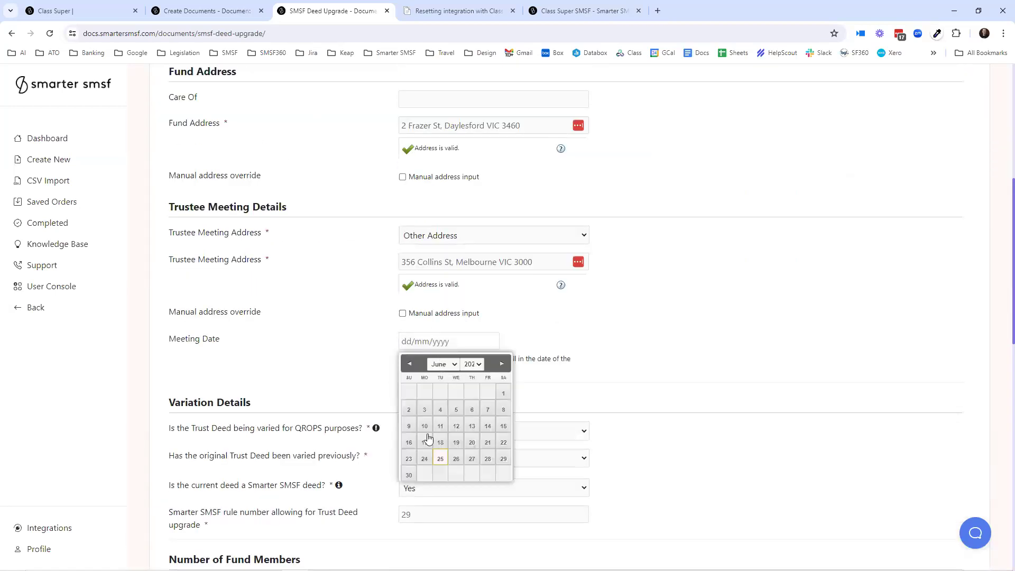
{"action": "left_click", "coordinate": [441, 459]}
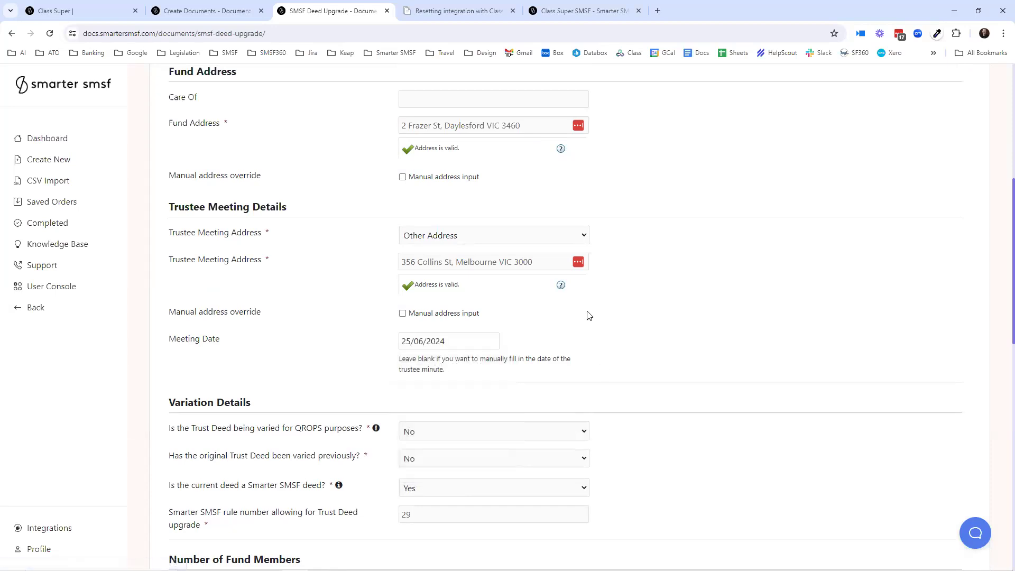
- Proceed to the confirmation stage of the deed upgrade and review the order summary through to the order total
{"action": "scroll", "coordinate": [577, 320], "scroll_direction": "down", "scroll_amount": 2}
{"action": "scroll", "coordinate": [576, 320], "scroll_direction": "down", "scroll_amount": 8}
{"action": "left_click", "coordinate": [268, 484]}
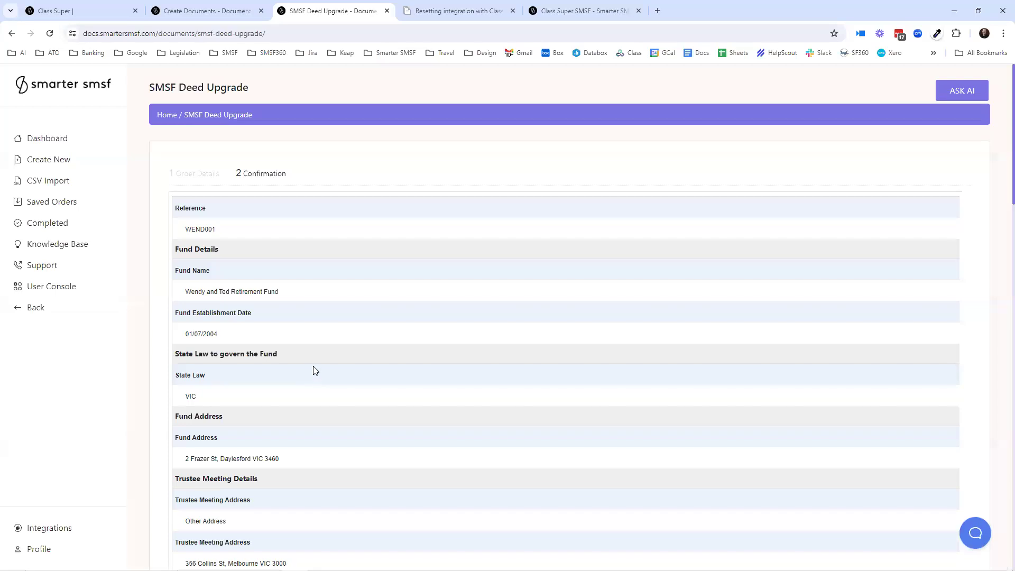
{"action": "scroll", "coordinate": [291, 275], "scroll_direction": "down", "scroll_amount": 7}
{"action": "scroll", "coordinate": [280, 225], "scroll_direction": "down", "scroll_amount": 18}
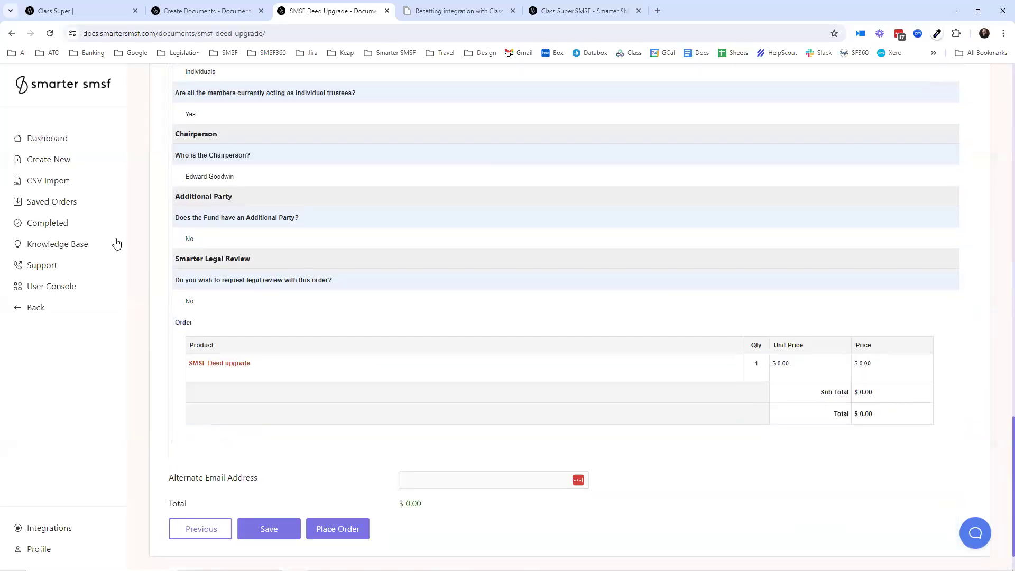
- Review the deed upgrade's trustee meeting, variation, member and trustee answers through to the order table
{"action": "scroll", "coordinate": [314, 352], "scroll_direction": "up", "scroll_amount": 12}
{"action": "scroll", "coordinate": [315, 352], "scroll_direction": "up", "scroll_amount": 11}
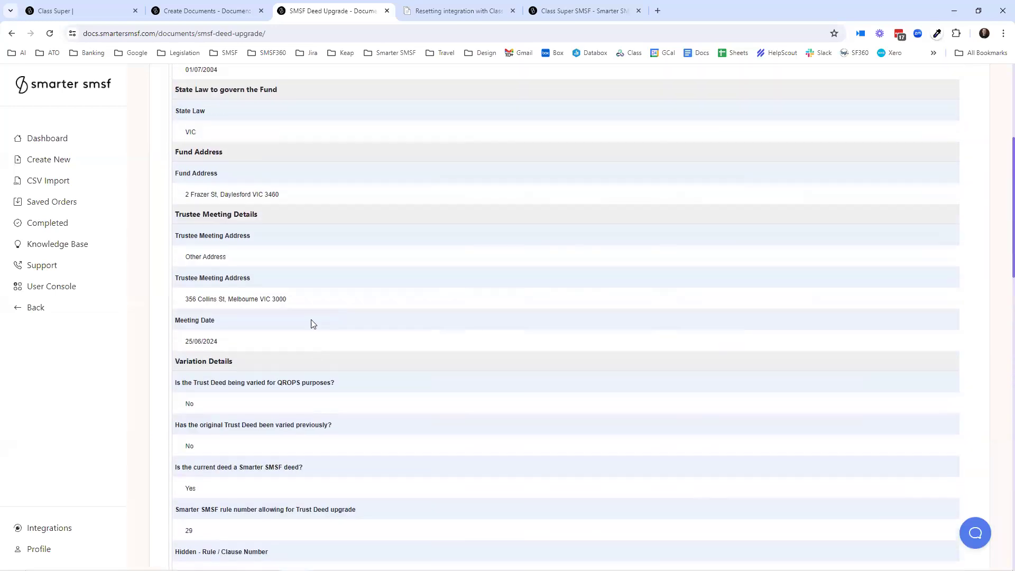
{"action": "scroll", "coordinate": [256, 315], "scroll_direction": "down", "scroll_amount": 11}
{"action": "scroll", "coordinate": [259, 342], "scroll_direction": "down", "scroll_amount": 9}
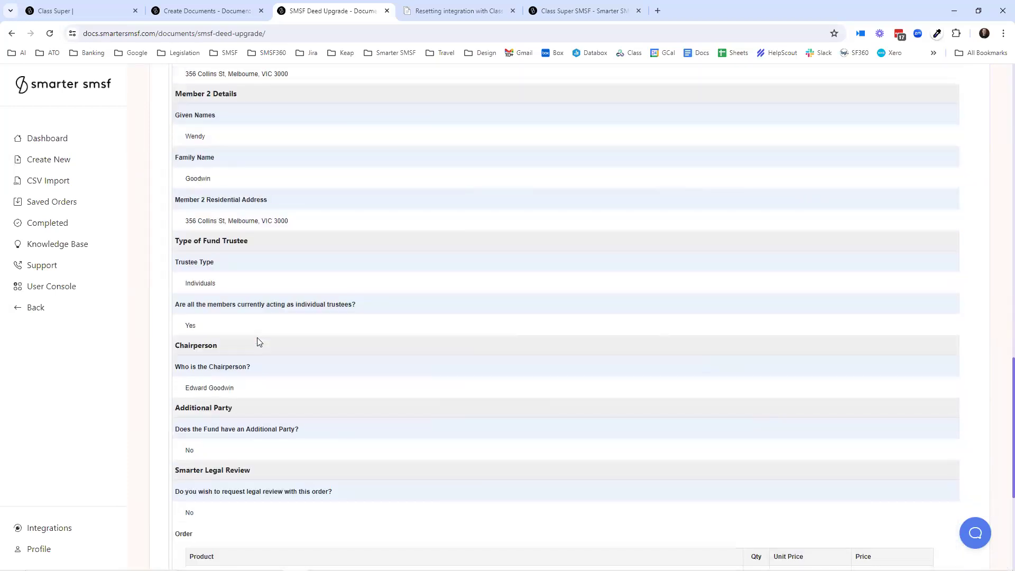
{"action": "scroll", "coordinate": [307, 343], "scroll_direction": "down", "scroll_amount": 4}
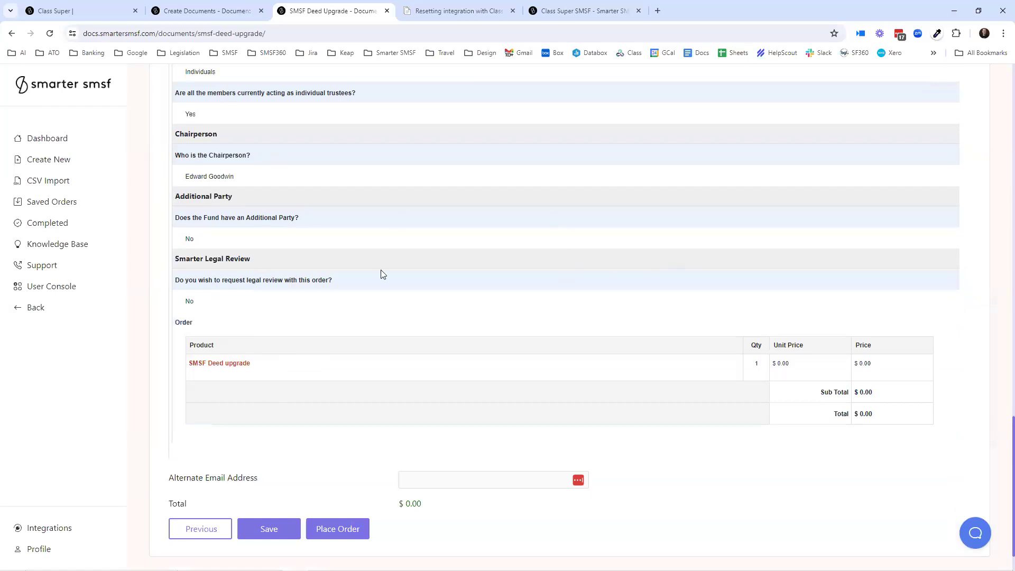
{"action": "scroll", "coordinate": [356, 264], "scroll_direction": "down", "scroll_amount": 1}
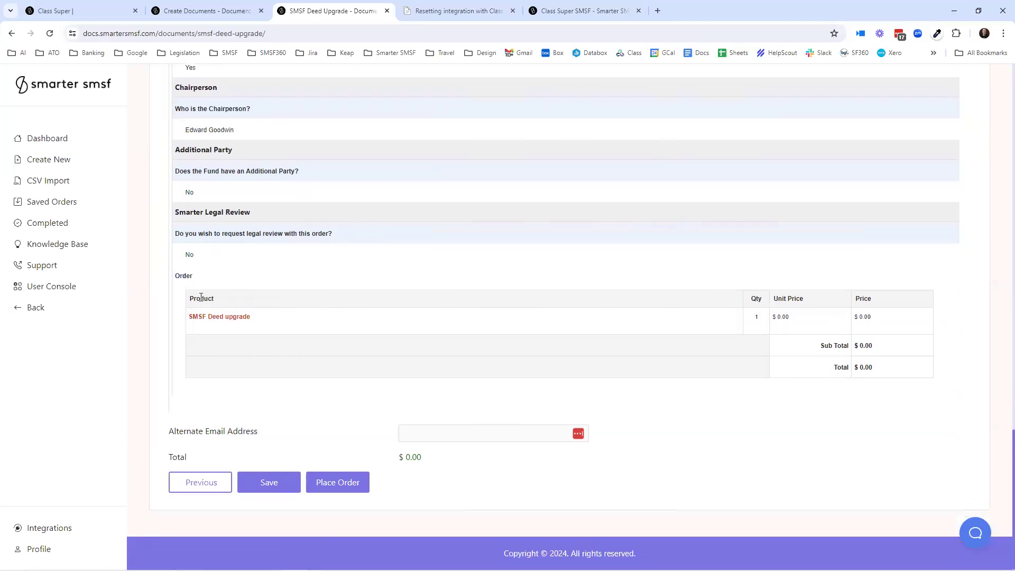
- Check the SMSF Deed upgrade line and its price in the order table, and place the order
{"action": "left_click_drag", "start_coordinate": [175, 278], "coordinate": [912, 379]}
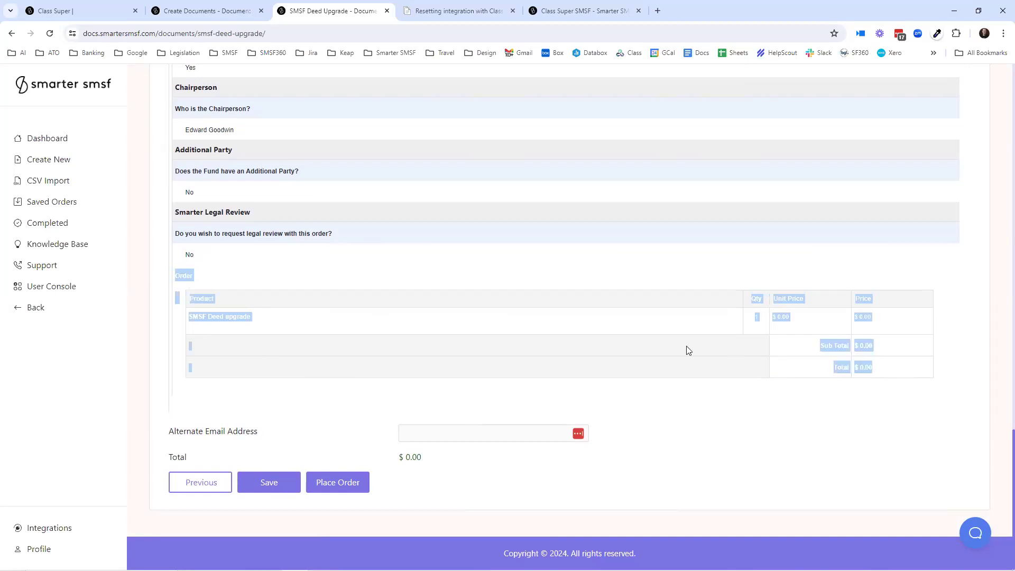
{"action": "left_click", "coordinate": [633, 269]}
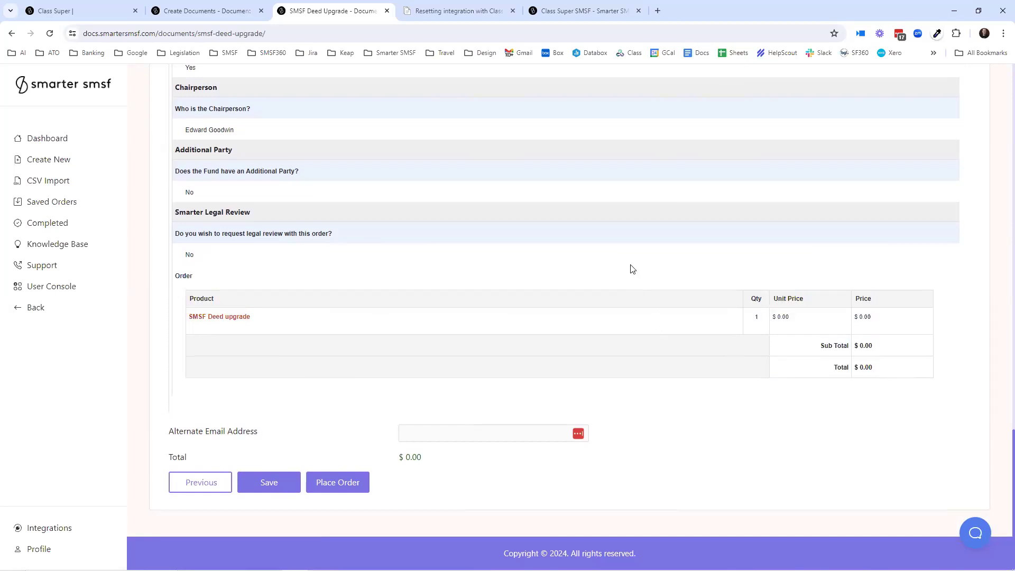
{"action": "left_click_drag", "start_coordinate": [883, 318], "coordinate": [784, 323]}
{"action": "double_click", "coordinate": [868, 318]}
{"action": "left_click", "coordinate": [337, 482]}
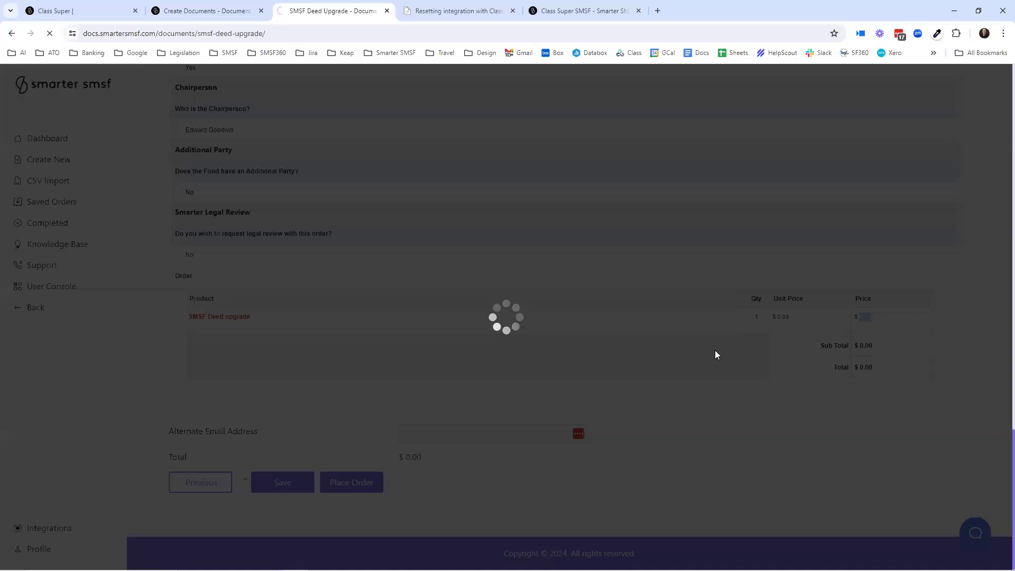
- Start a new SMSF Investment Strategy order from the list of available documents
{"action": "left_click", "coordinate": [206, 11]}
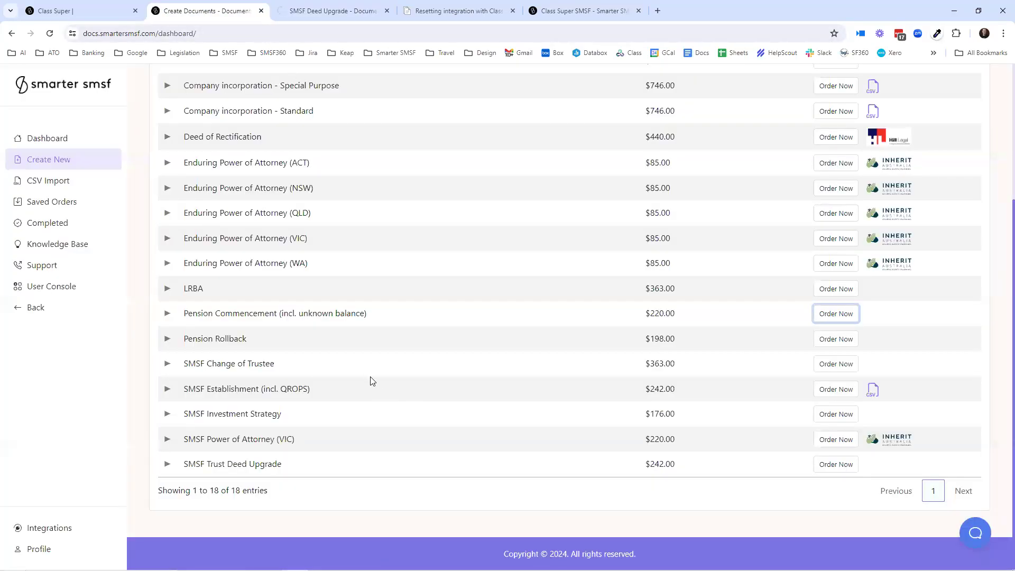
{"action": "scroll", "coordinate": [372, 381], "scroll_direction": "up", "scroll_amount": 3}
{"action": "scroll", "coordinate": [372, 381], "scroll_direction": "down", "scroll_amount": 1}
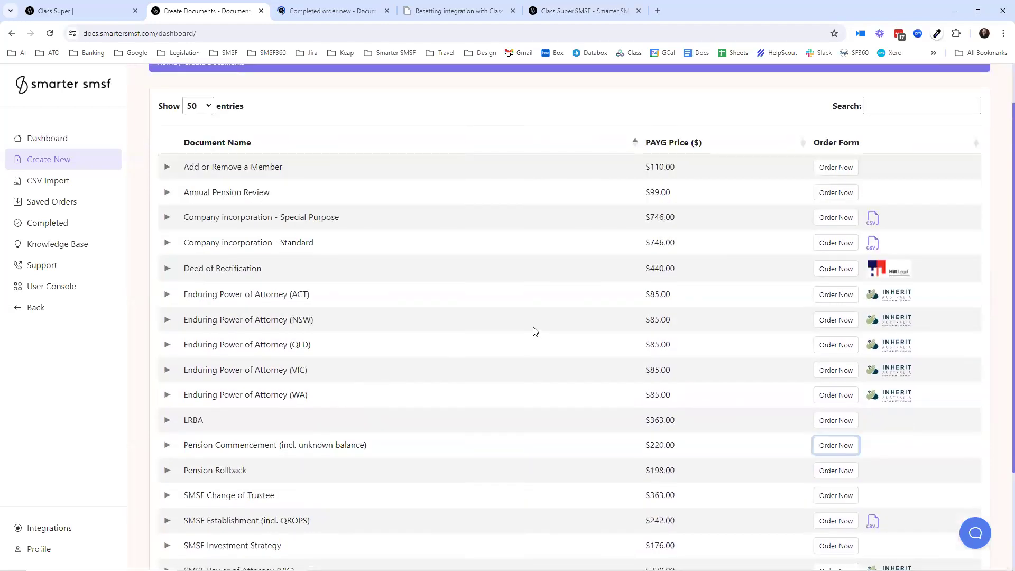
{"action": "scroll", "coordinate": [539, 319], "scroll_direction": "down", "scroll_amount": 3}
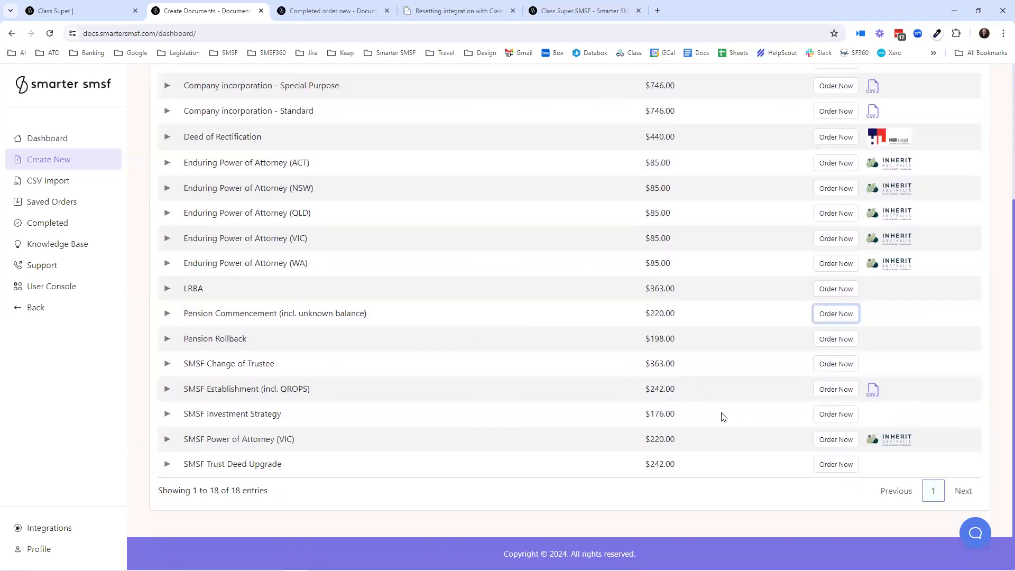
{"action": "left_click", "coordinate": [833, 415]}
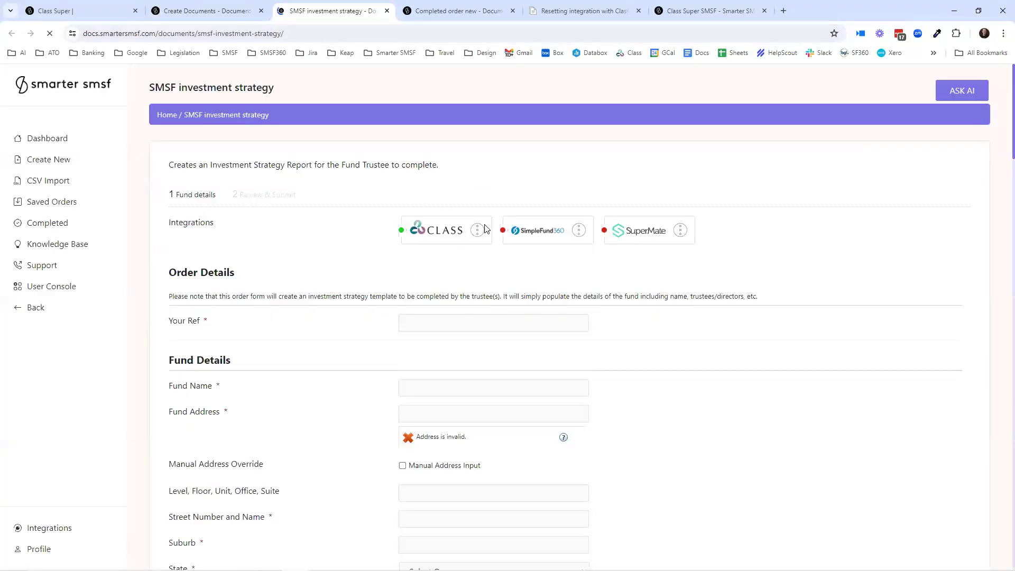
- Import the Wendy and Ted Retirement Fund from Class into the investment strategy form
{"action": "left_click", "coordinate": [439, 233]}
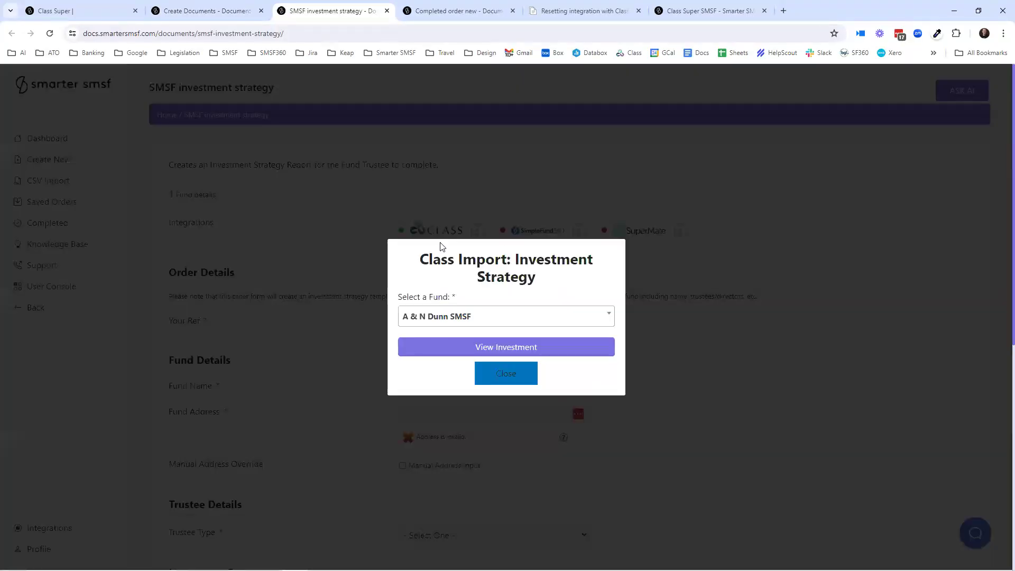
{"action": "left_click", "coordinate": [476, 316]}
{"action": "scroll", "coordinate": [481, 397], "scroll_direction": "down", "scroll_amount": 5}
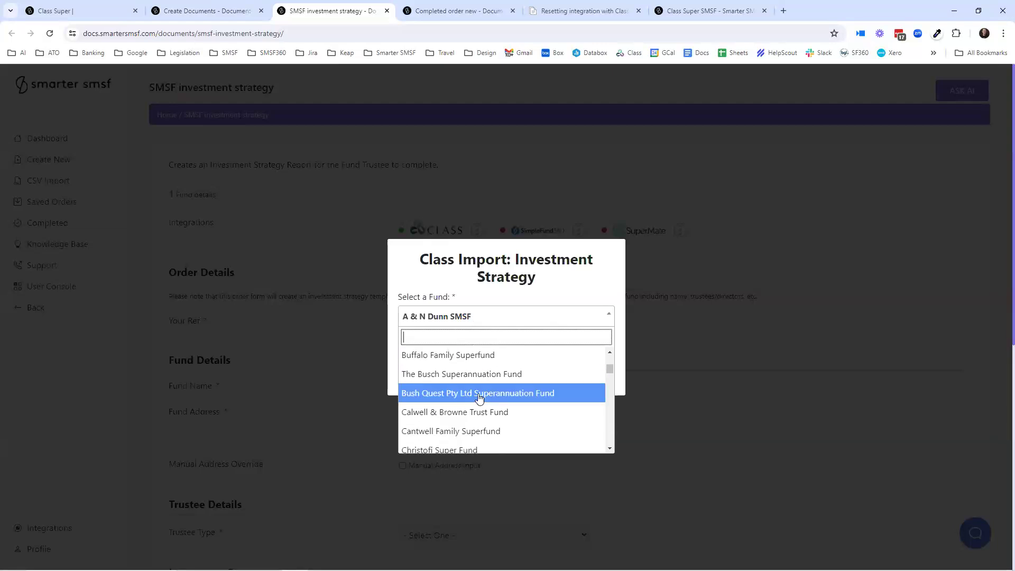
{"action": "scroll", "coordinate": [485, 387], "scroll_direction": "down", "scroll_amount": 15}
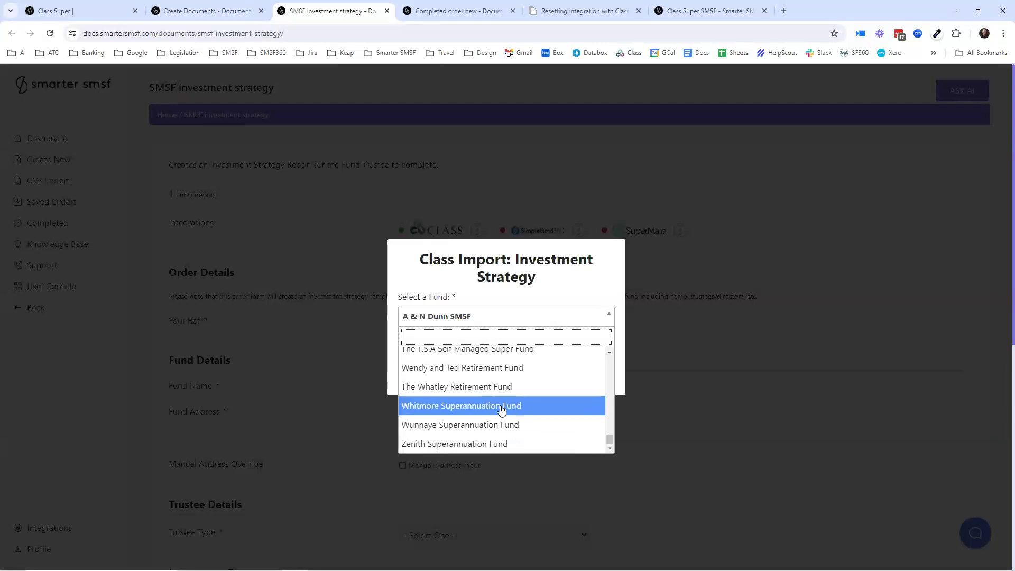
{"action": "left_click", "coordinate": [497, 368]}
{"action": "left_click", "coordinate": [509, 347]}
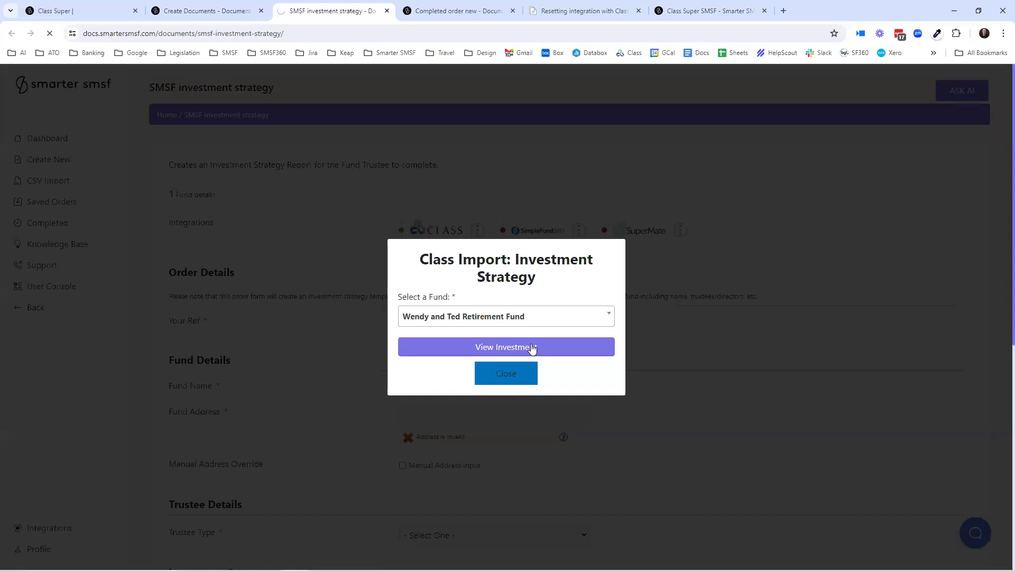
{"action": "left_click", "coordinate": [533, 349]}
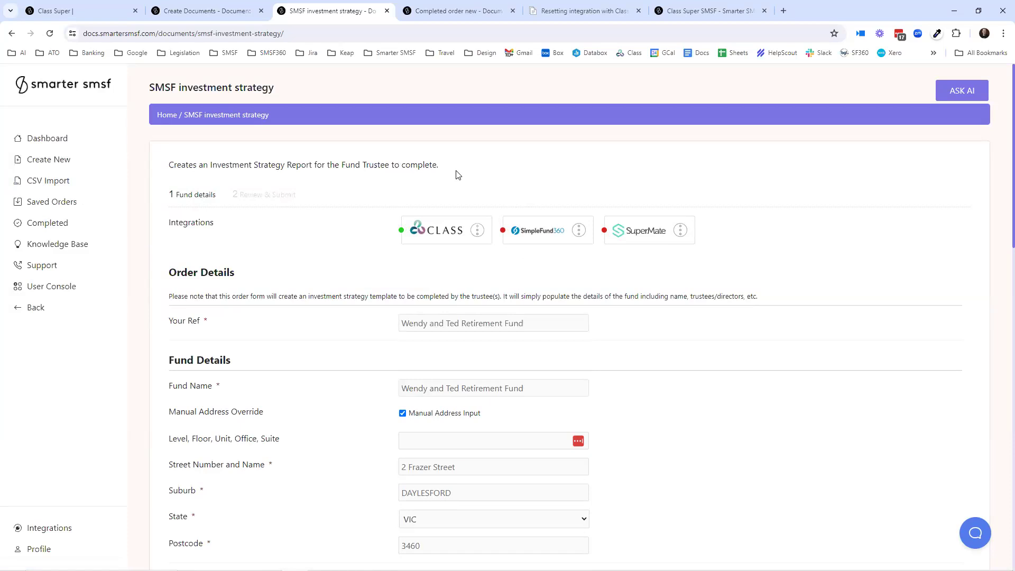
- Go to the completed orders, close the investment strategy form, and refresh the order list
{"action": "left_click", "coordinate": [445, 12]}
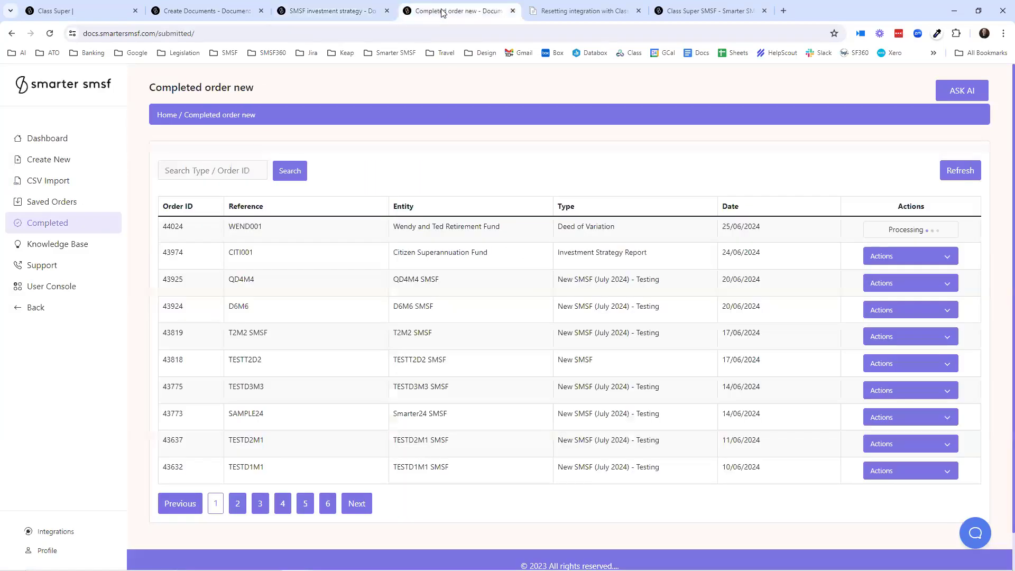
{"action": "left_click", "coordinate": [387, 11]}
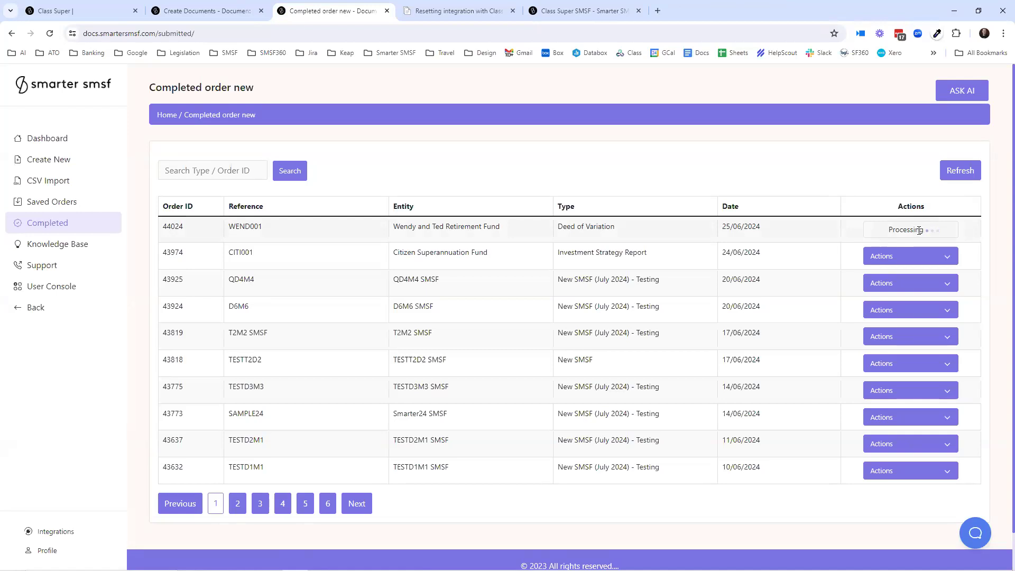
{"action": "left_click", "coordinate": [967, 172]}
- Open the knowledge base home page from the completed orders and close the article on resetting the Class or BGL integration
{"action": "left_click", "coordinate": [481, 10]}
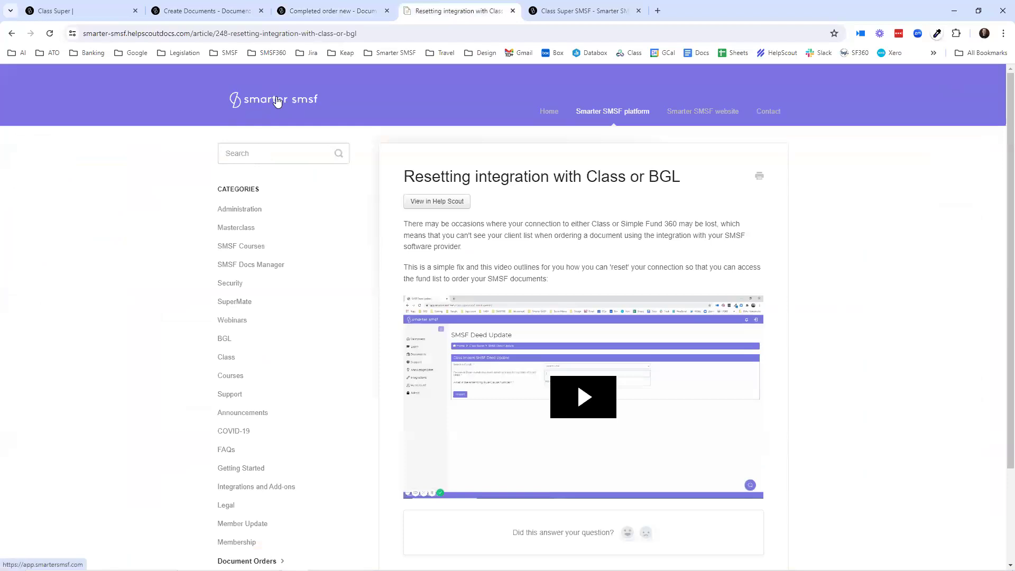
{"action": "left_click", "coordinate": [323, 11]}
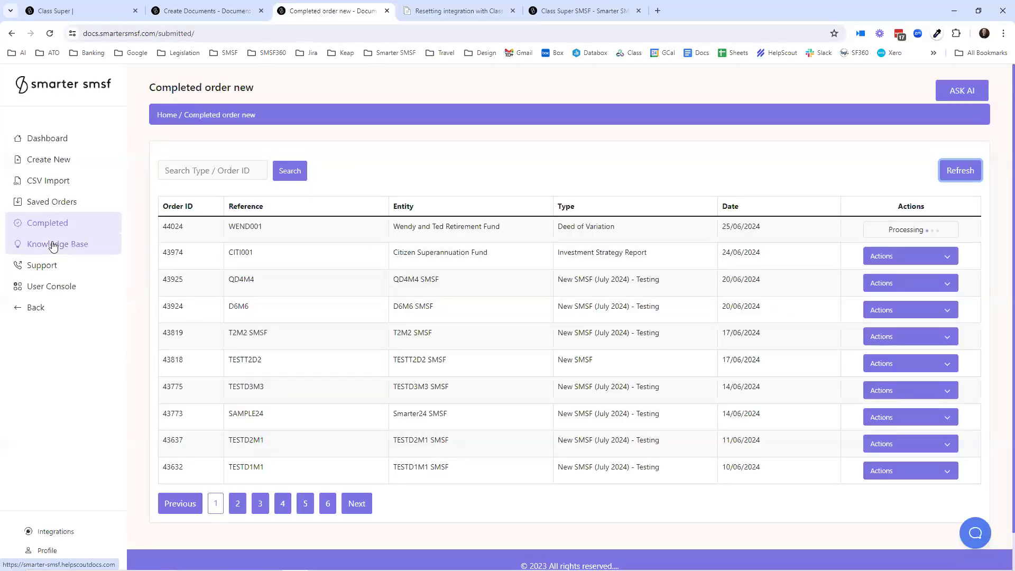
{"action": "left_click", "coordinate": [79, 244]}
{"action": "left_click", "coordinate": [639, 11]}
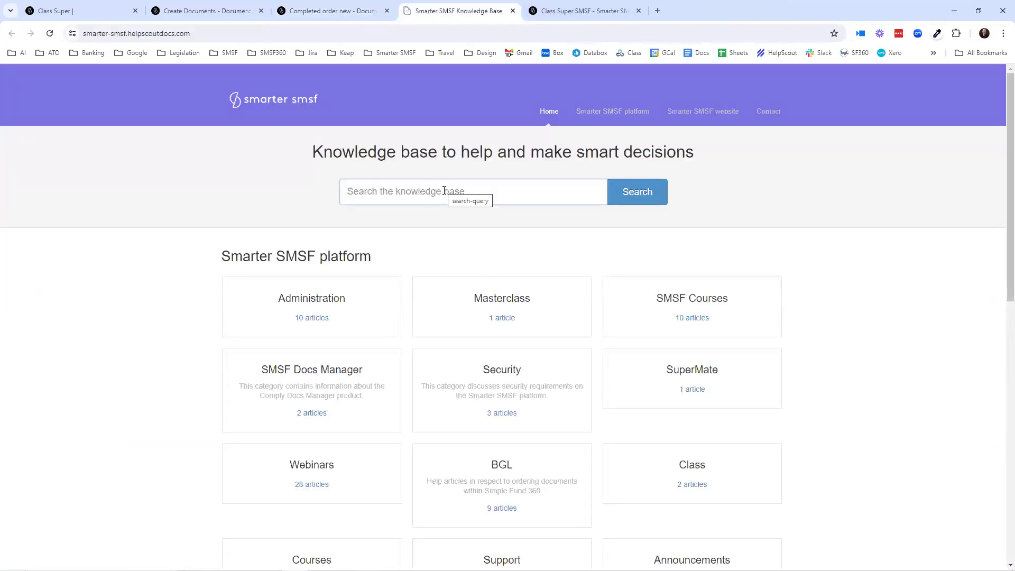
- Search the knowledge base for "trust deed" and open the article "Changelog - Smarter SMSF Deed Rules"
{"action": "type", "text": "trsut"}
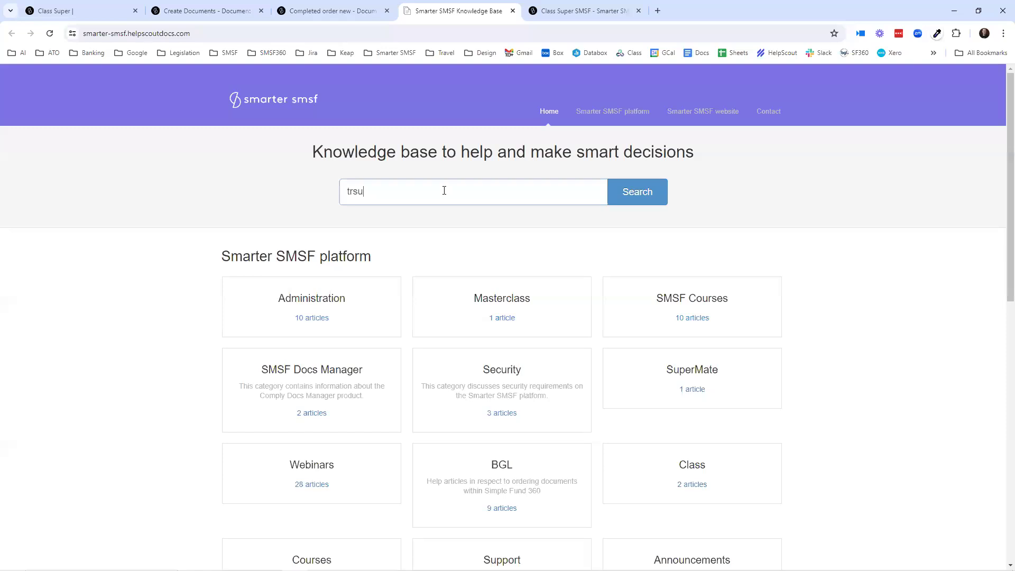
{"action": "key", "text": "BackSpace"}
{"action": "key", "text": "BackSpace"}
{"action": "key", "text": "BackSpace"}
{"action": "type", "text": "ust deed"}
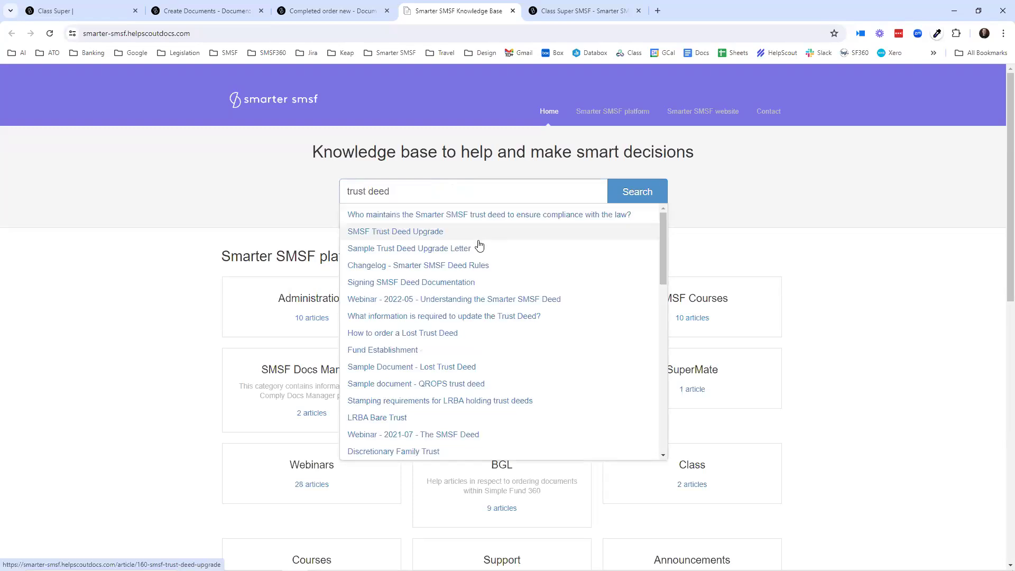
{"action": "left_click", "coordinate": [496, 271]}
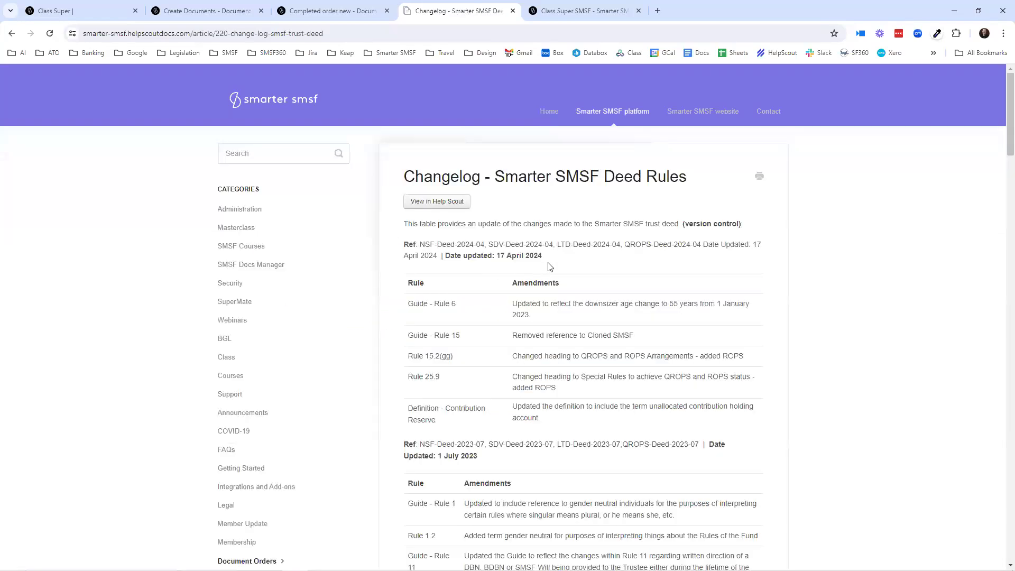
- Read through the deed rule amendments in the changelog, open the Class category, and return to the changelog
{"action": "scroll", "coordinate": [614, 293], "scroll_direction": "down", "scroll_amount": 20}
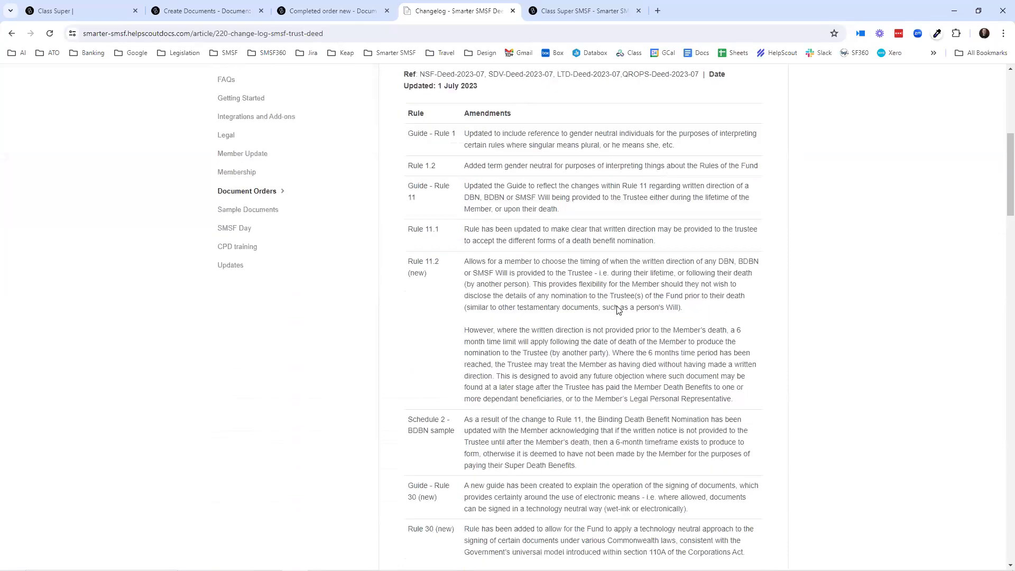
{"action": "scroll", "coordinate": [618, 310], "scroll_direction": "up", "scroll_amount": 20}
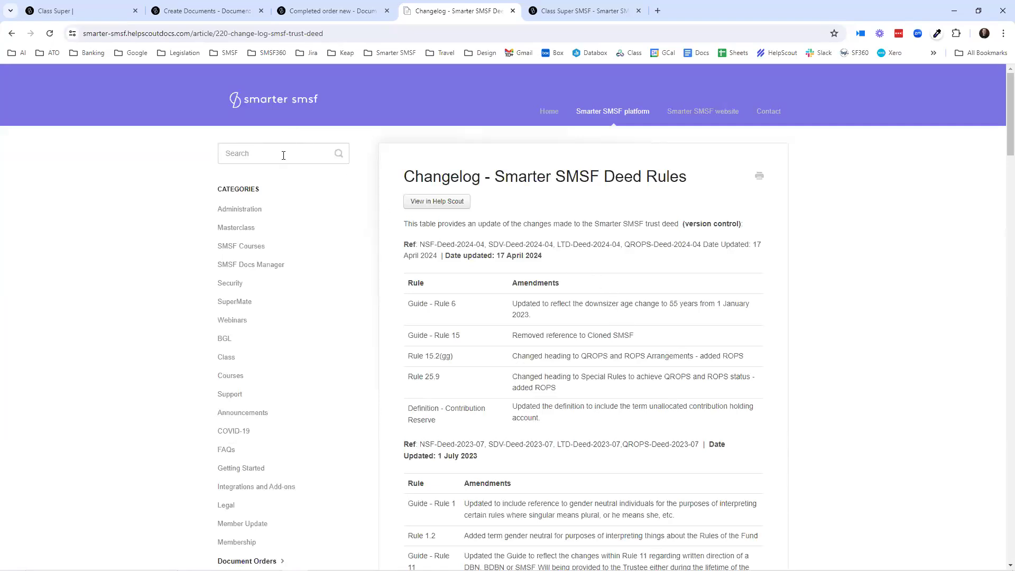
{"action": "left_click", "coordinate": [232, 360]}
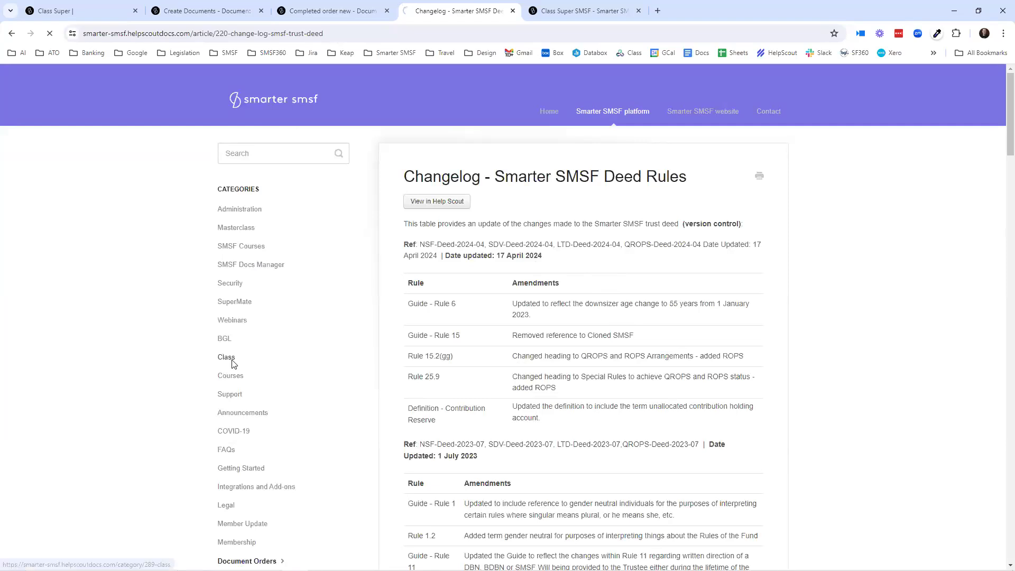
{"action": "left_click", "coordinate": [12, 34]}
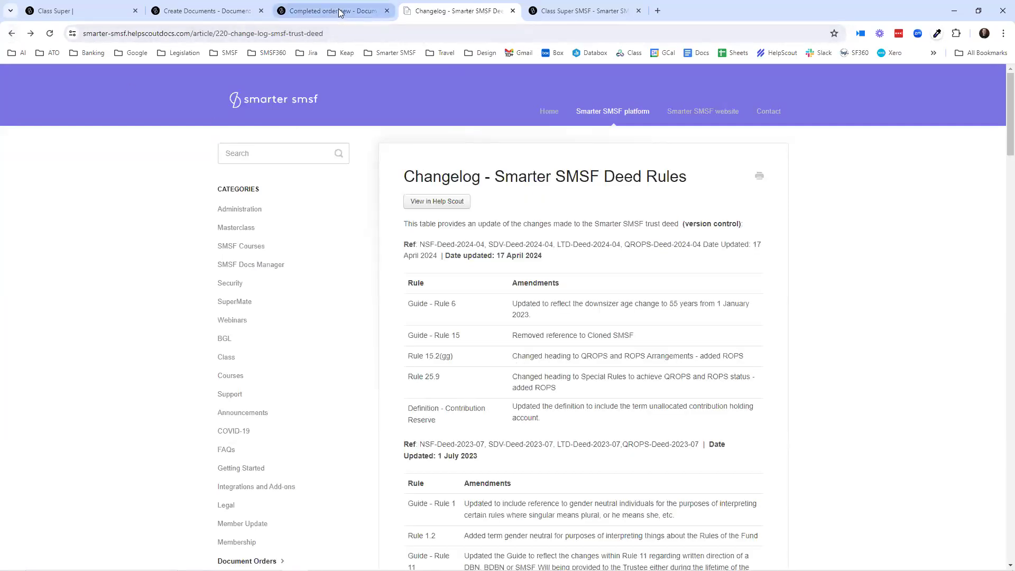
- Return to the completed orders, open the Instant Answers help widget to view it, and close it
{"action": "mouse_move", "coordinate": [340, 14]}
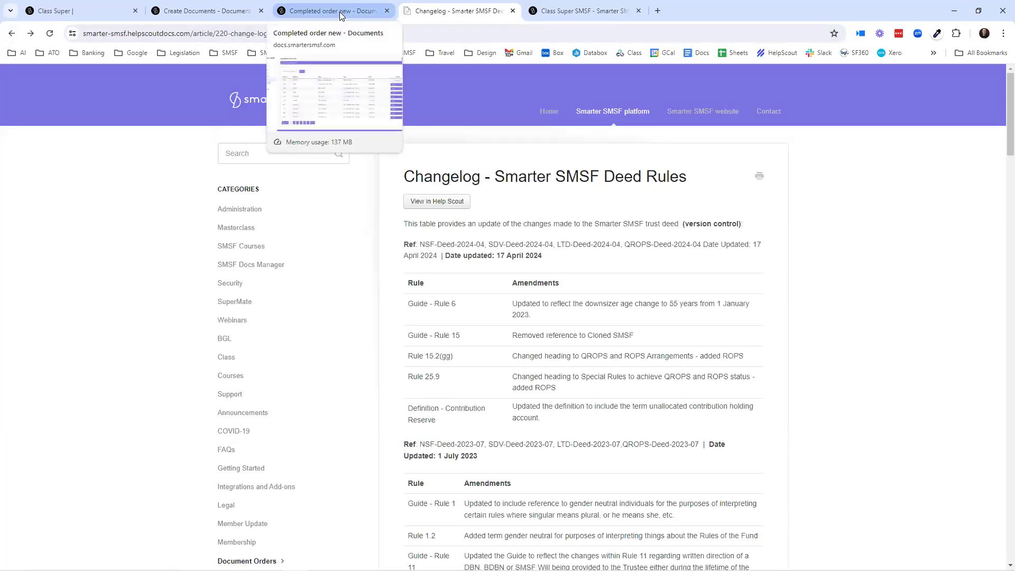
{"action": "left_click", "coordinate": [340, 14]}
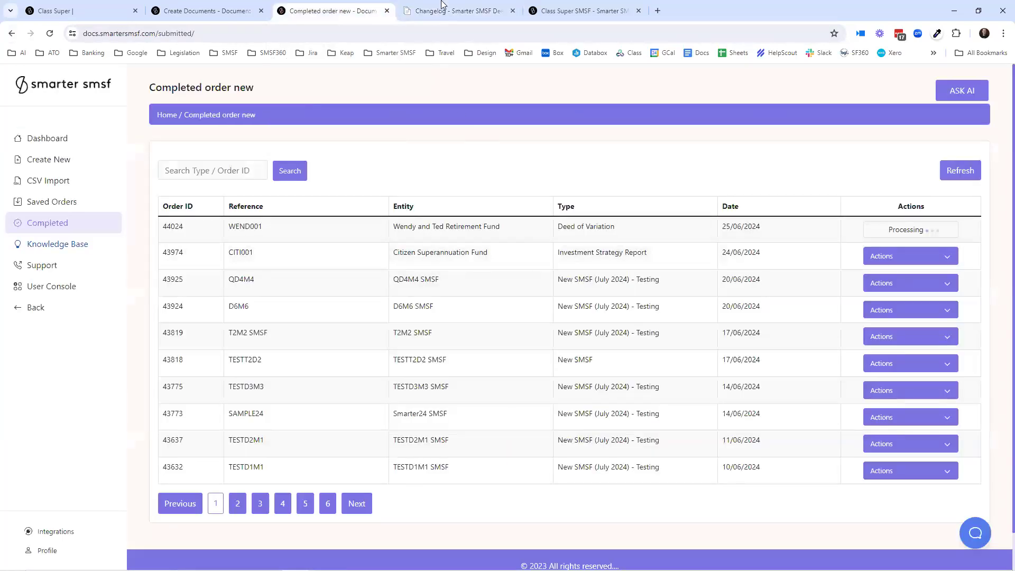
{"action": "mouse_move", "coordinate": [441, 16]}
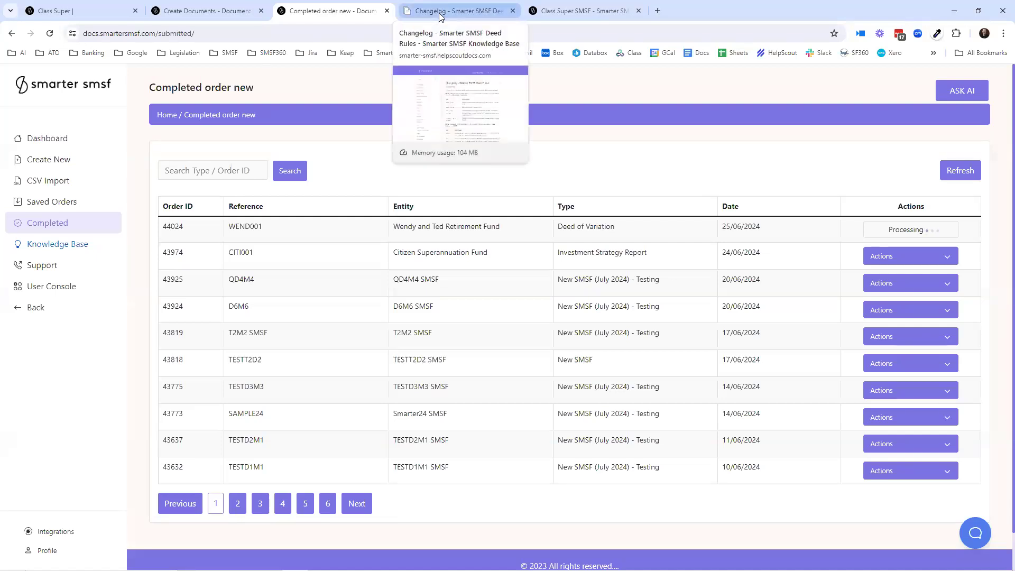
{"action": "left_click", "coordinate": [971, 536]}
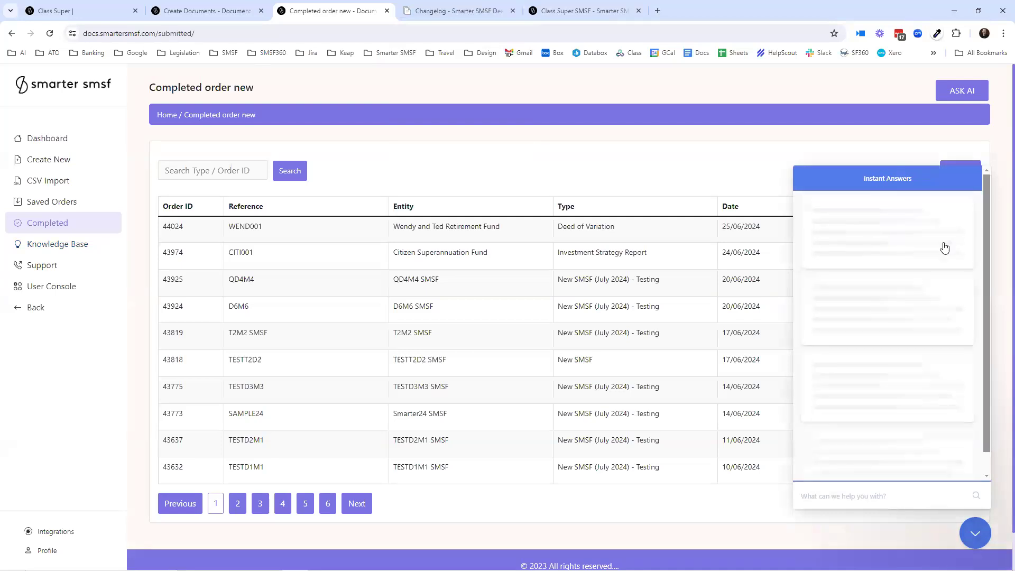
{"action": "left_click", "coordinate": [976, 535]}
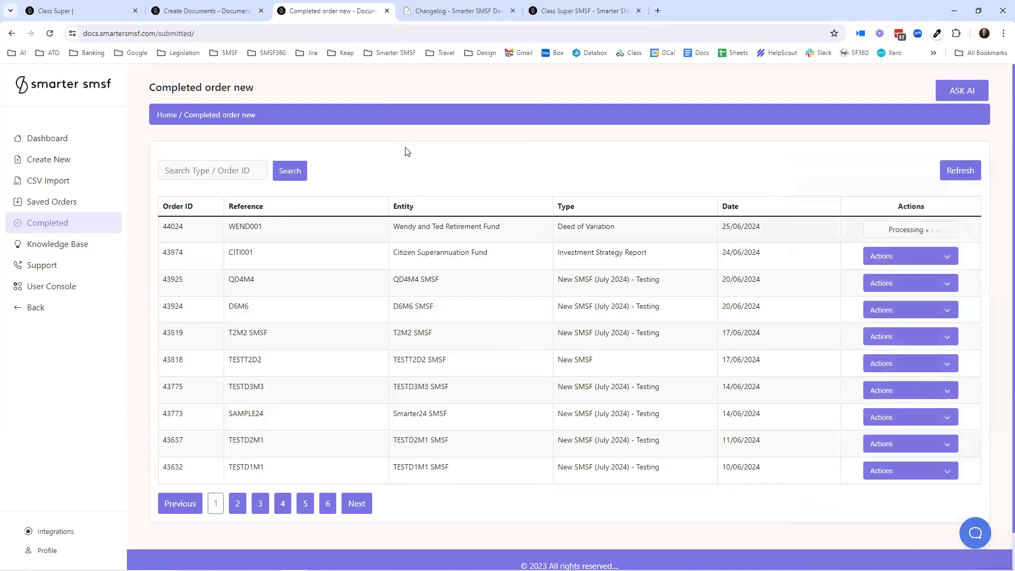
- View the question types of the help widget's Ask form on the Class Super page, close the widget, and return to the completed orders
{"action": "left_click", "coordinate": [72, 11]}
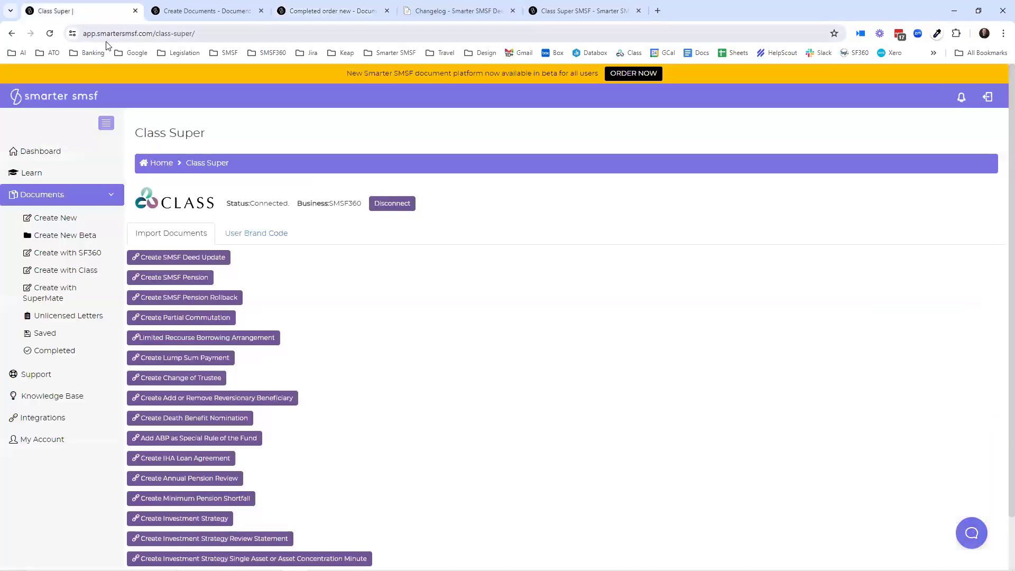
{"action": "left_click", "coordinate": [114, 235]}
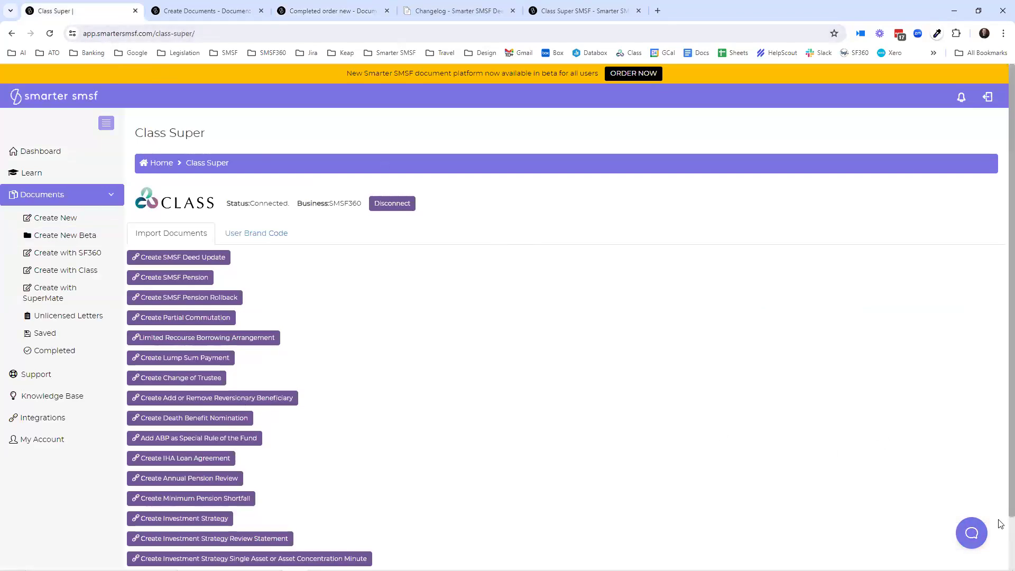
{"action": "left_click", "coordinate": [970, 534]}
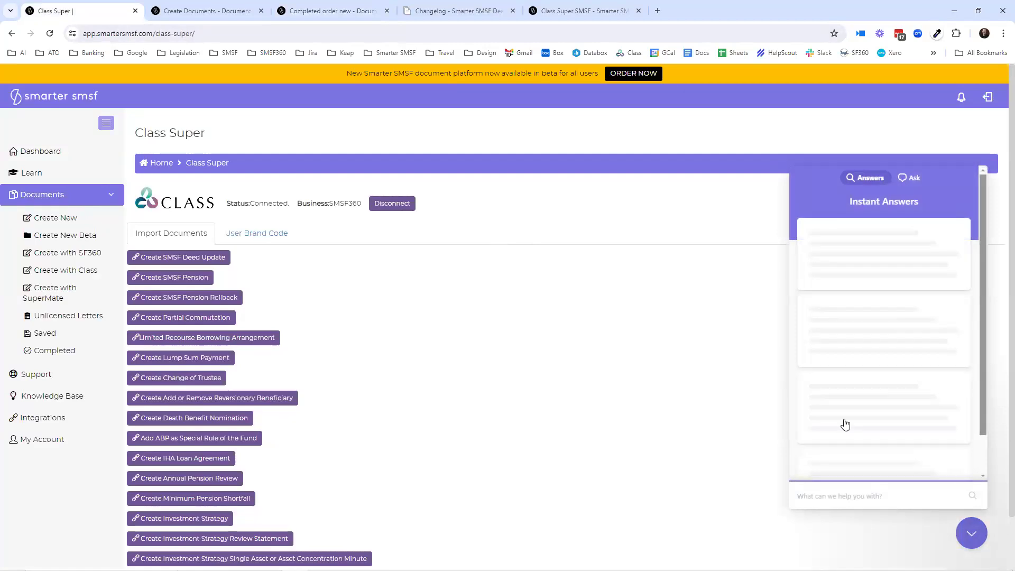
{"action": "left_click", "coordinate": [908, 177]}
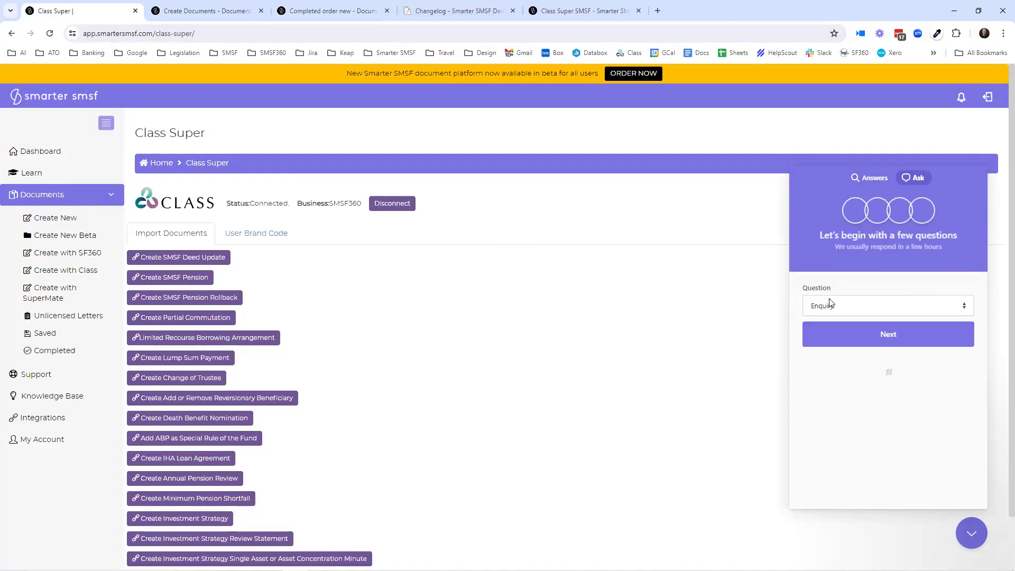
{"action": "left_click", "coordinate": [855, 311]}
{"action": "left_click", "coordinate": [862, 265]}
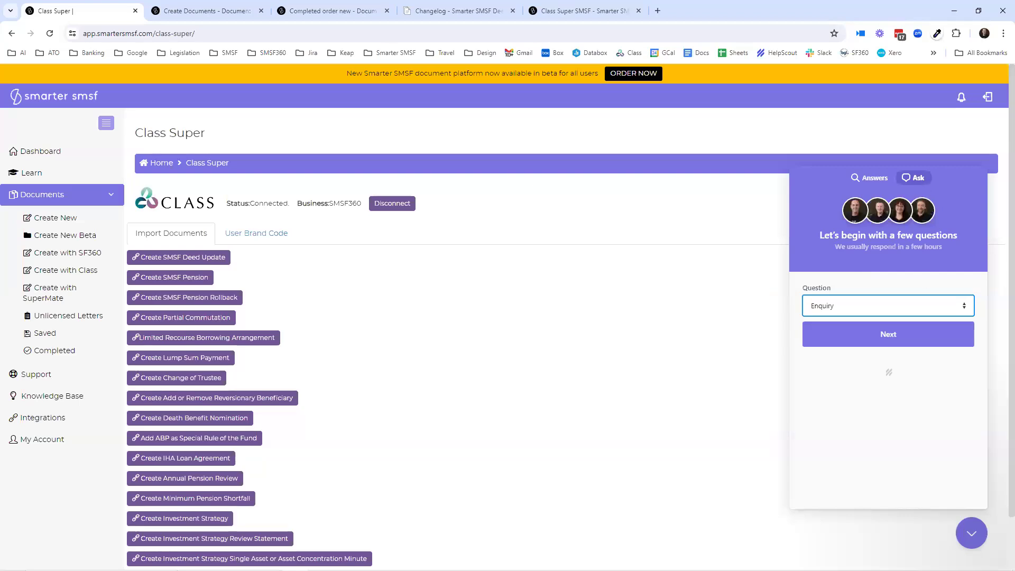
{"action": "left_click", "coordinate": [974, 536]}
{"action": "left_click", "coordinate": [336, 11]}
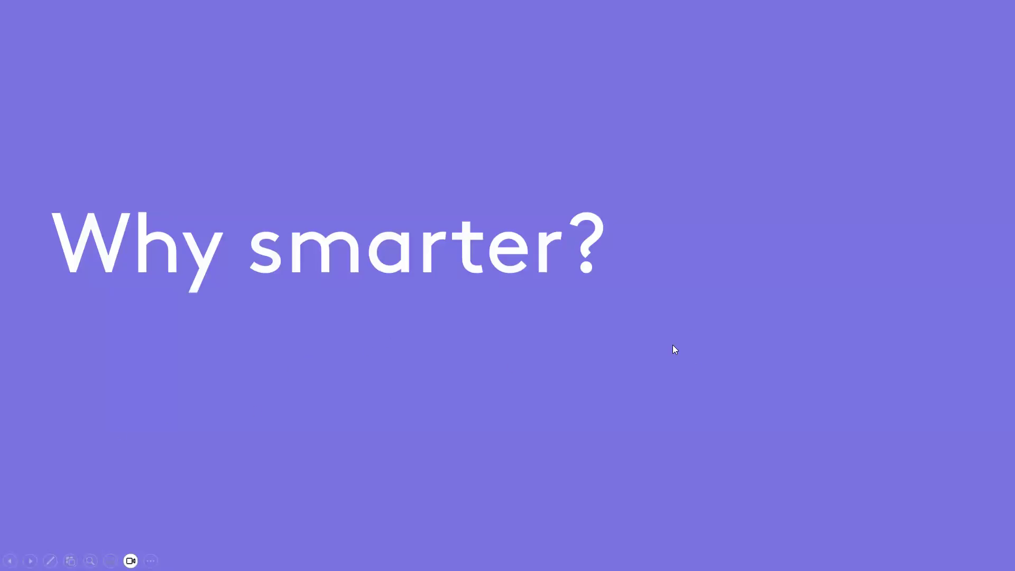
{"action": "left_click", "coordinate": [809, 353]}
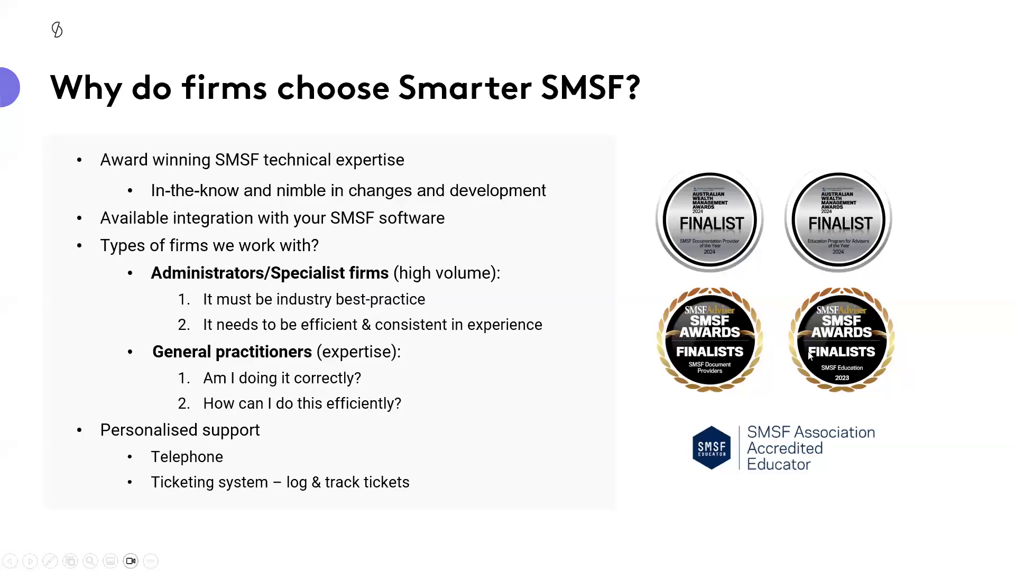